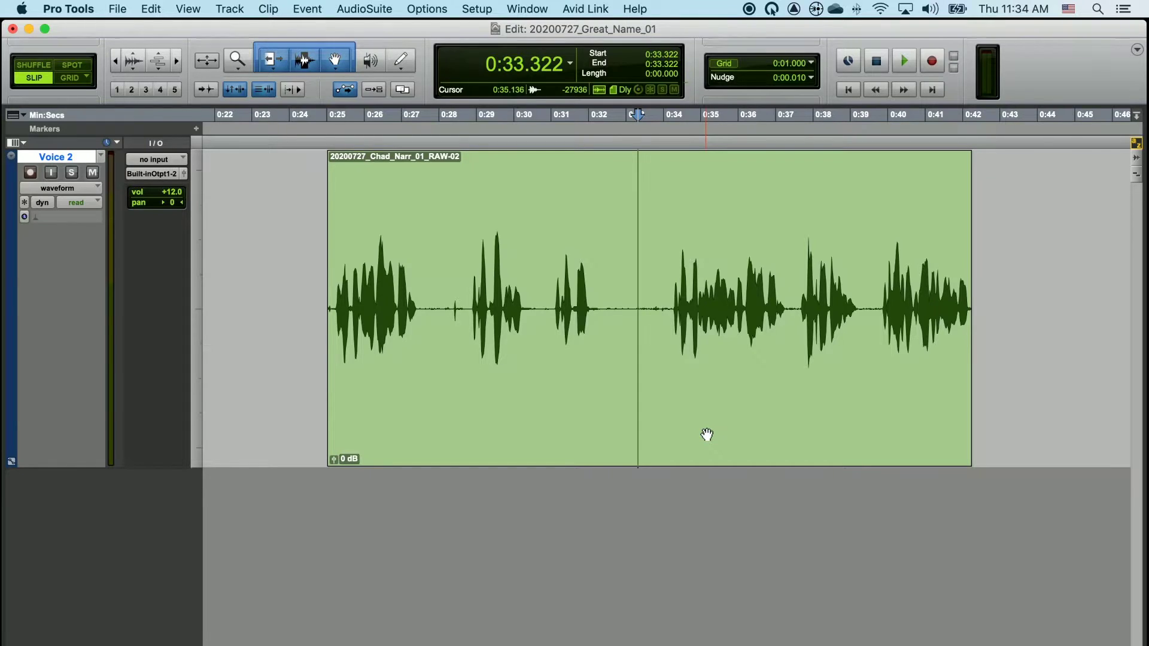
In Shuffle mode, delete the Voice 2 pauses at 0:27.498, 0:29.376 and 0:35.840, then return to Slip mode
key(F1)
click(717, 236)
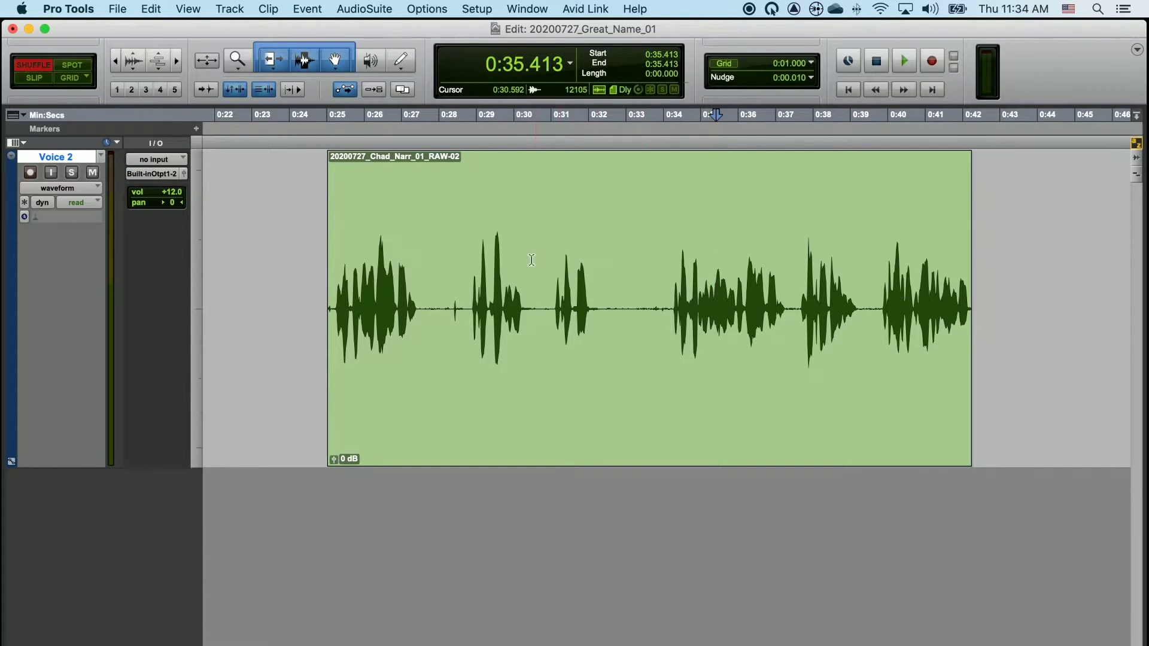
click(420, 284)
drag(421, 284, 608, 296)
key(Delete)
click(490, 286)
key(Delete)
key(Delete)
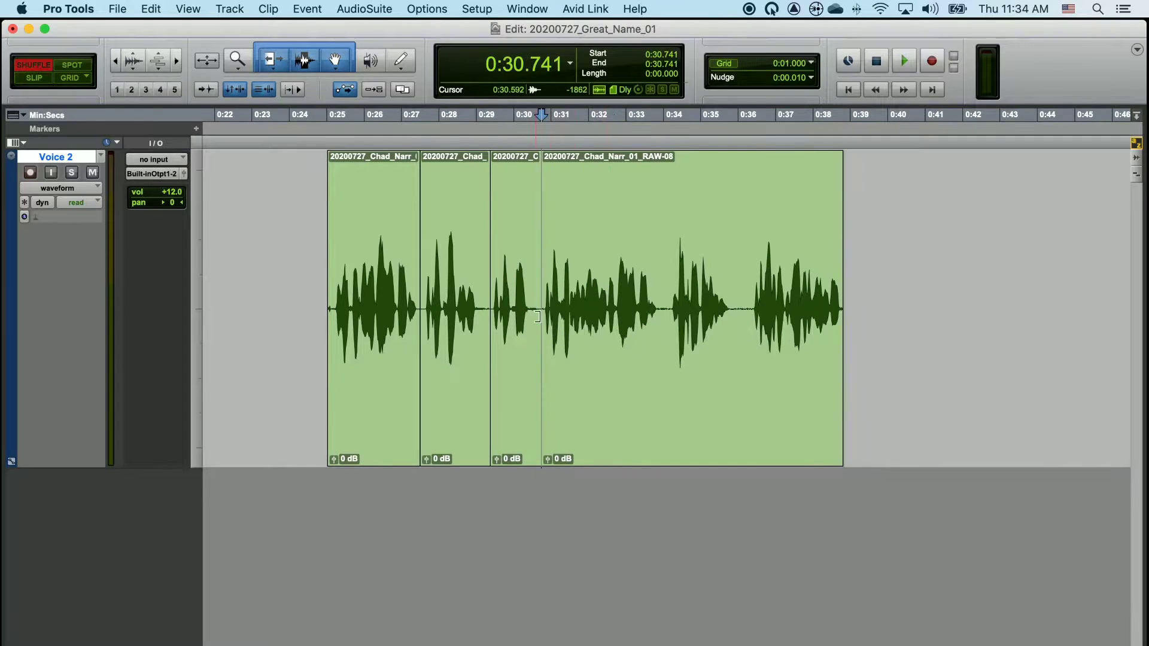
drag(733, 286, 748, 288)
key(Delete)
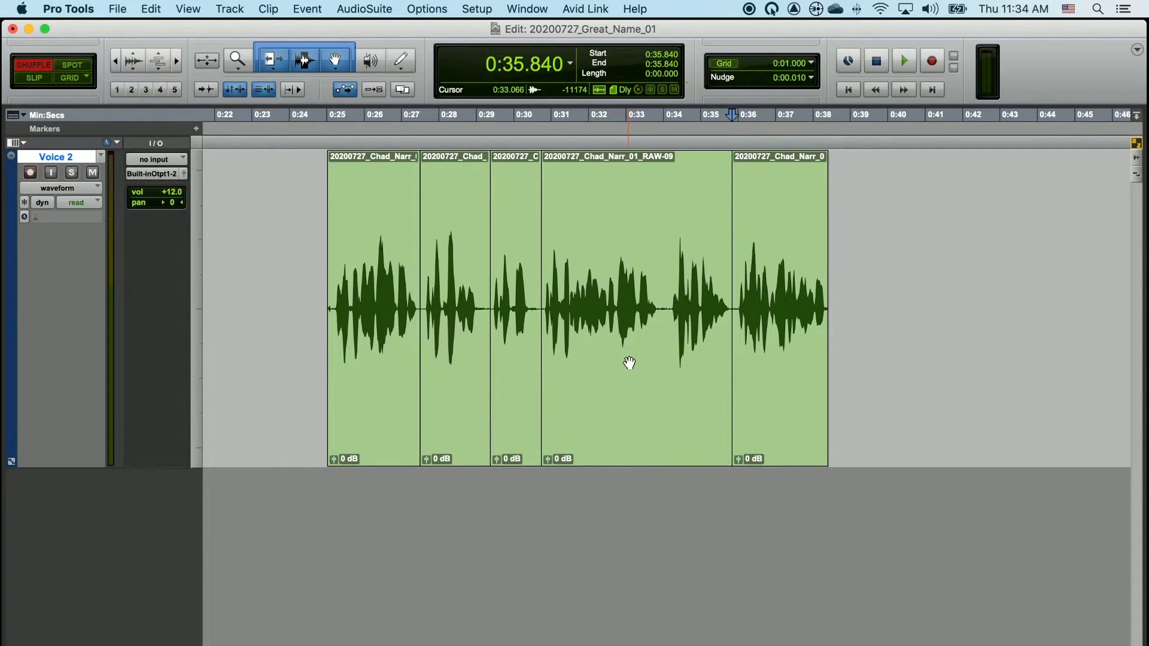
key(F2)
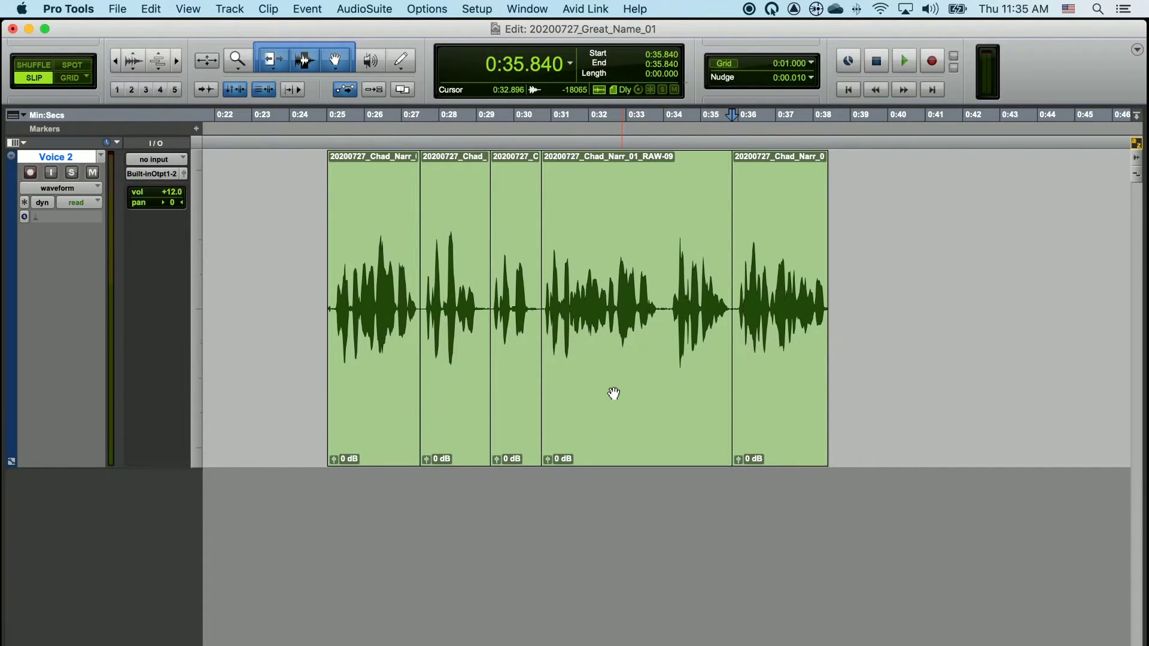
click(777, 432)
drag(800, 435, 924, 435)
drag(662, 430, 780, 431)
drag(515, 443, 565, 444)
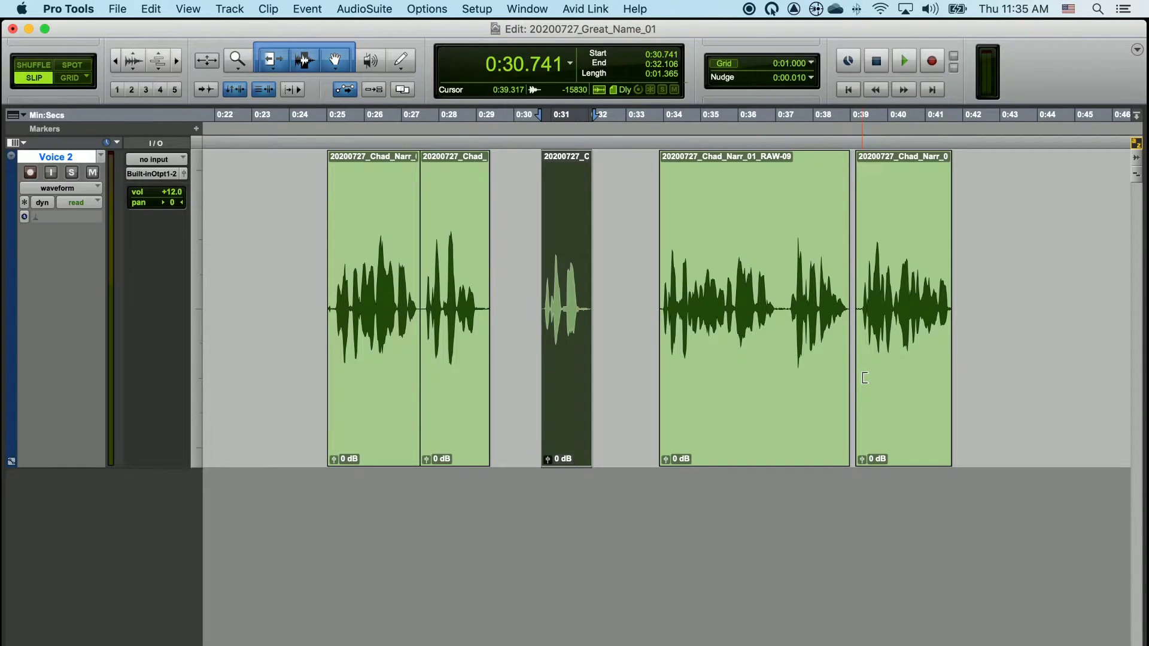
drag(567, 389, 516, 389)
drag(754, 389, 636, 389)
drag(904, 389, 781, 389)
click(870, 246)
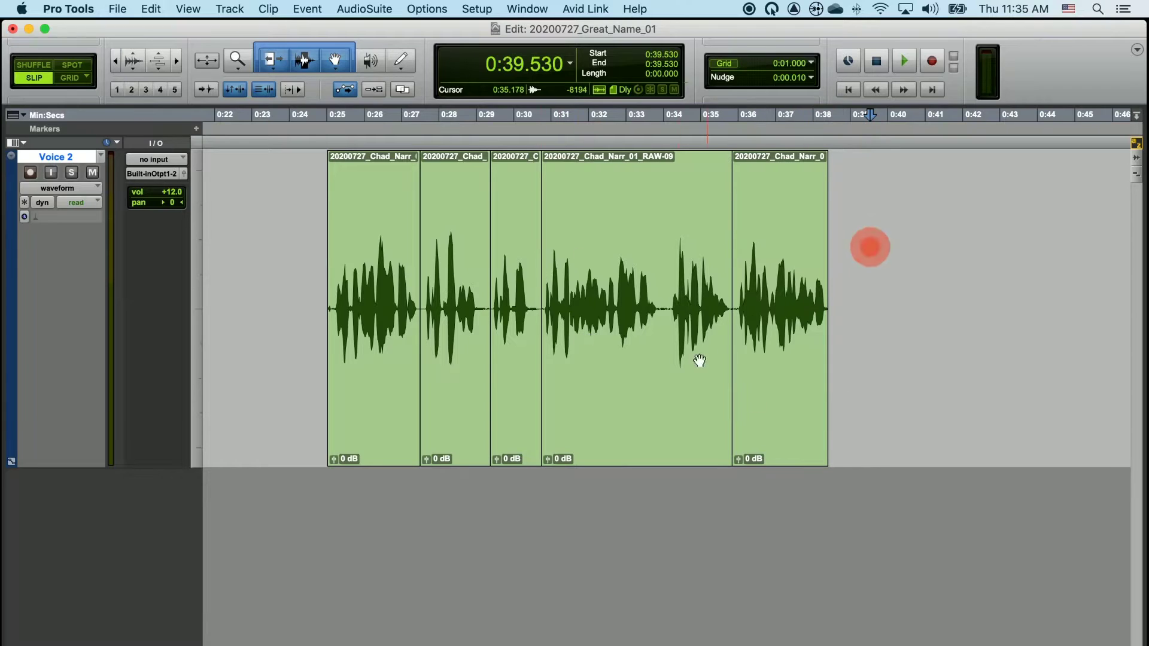
Select the first through fifth narration clips and drag them together to start at 0:25.706
key(super+alt+z)
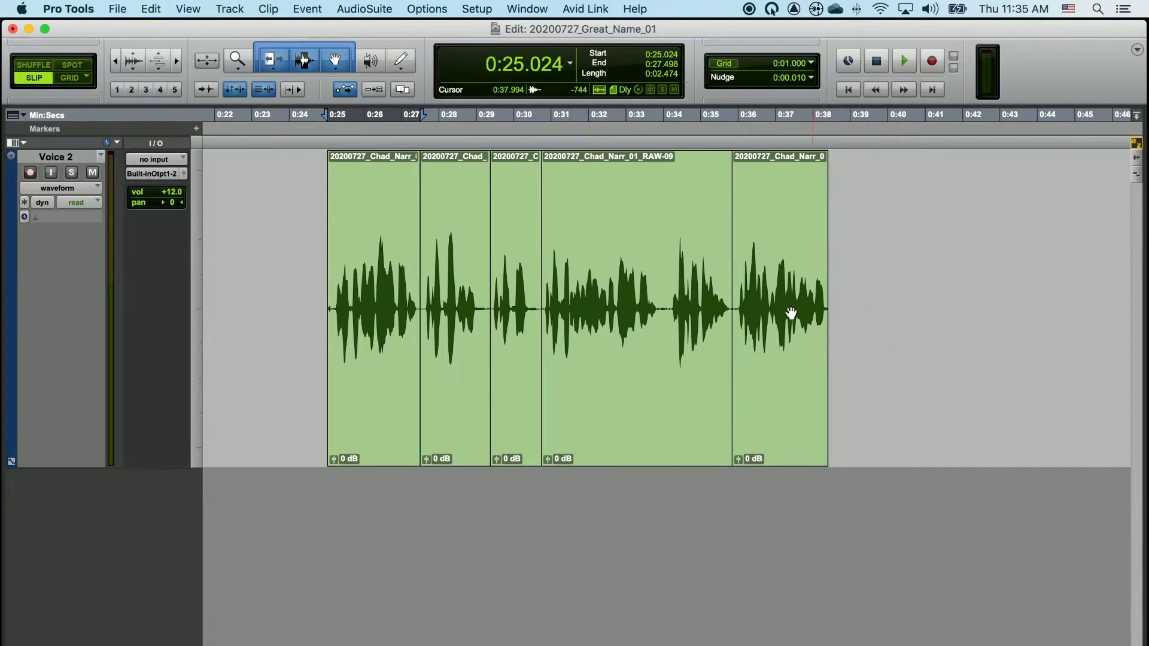
click(377, 423)
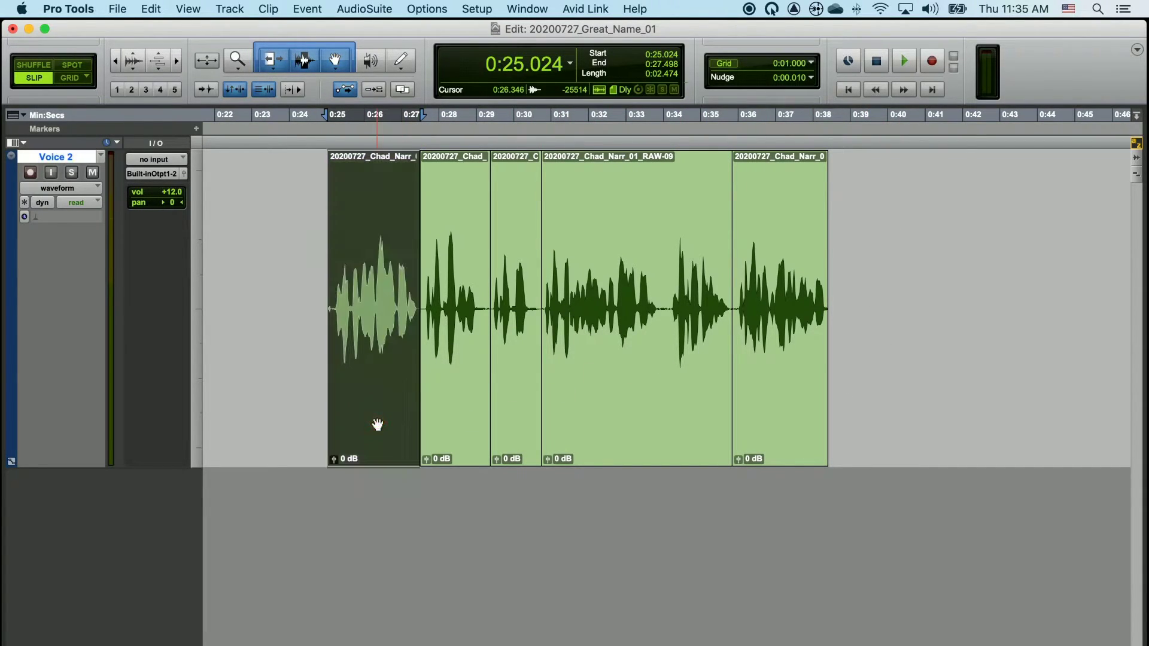
shift+click(789, 424)
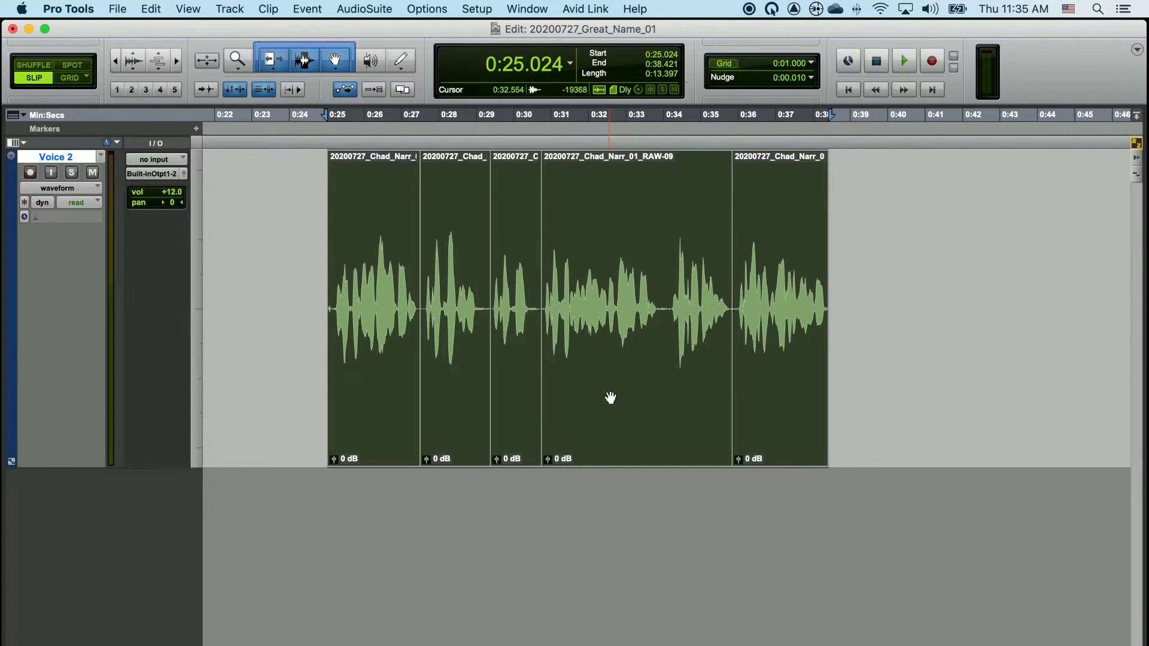
drag(610, 397, 695, 460)
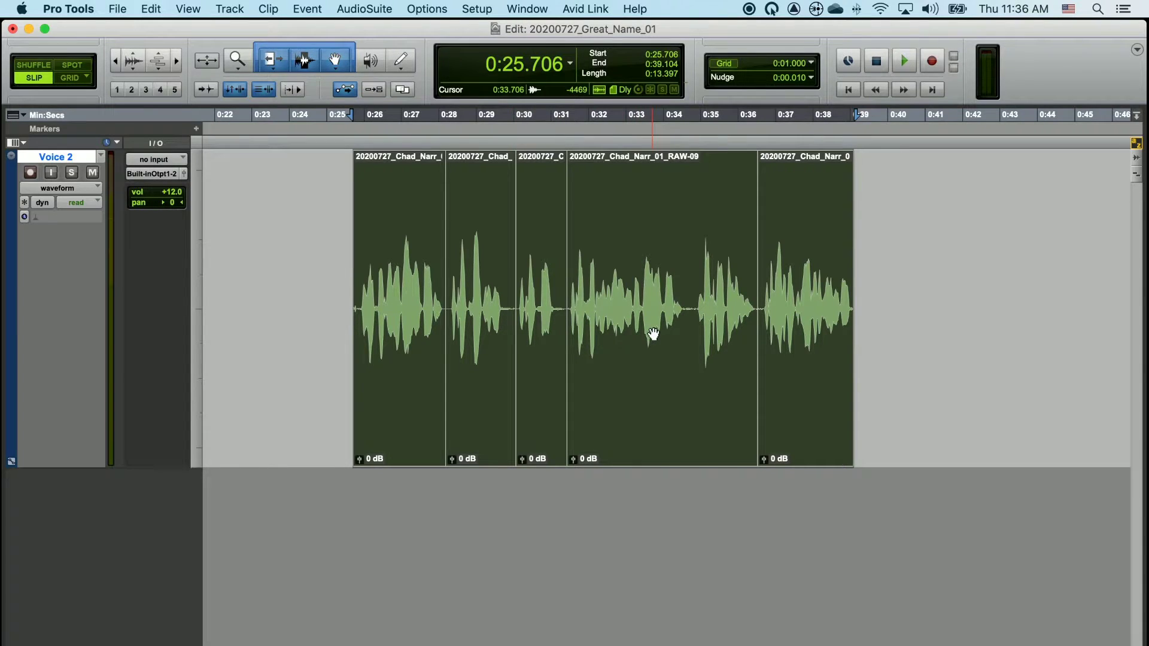
Group the five selected narration clips with the right-click Group command
right_click(592, 237)
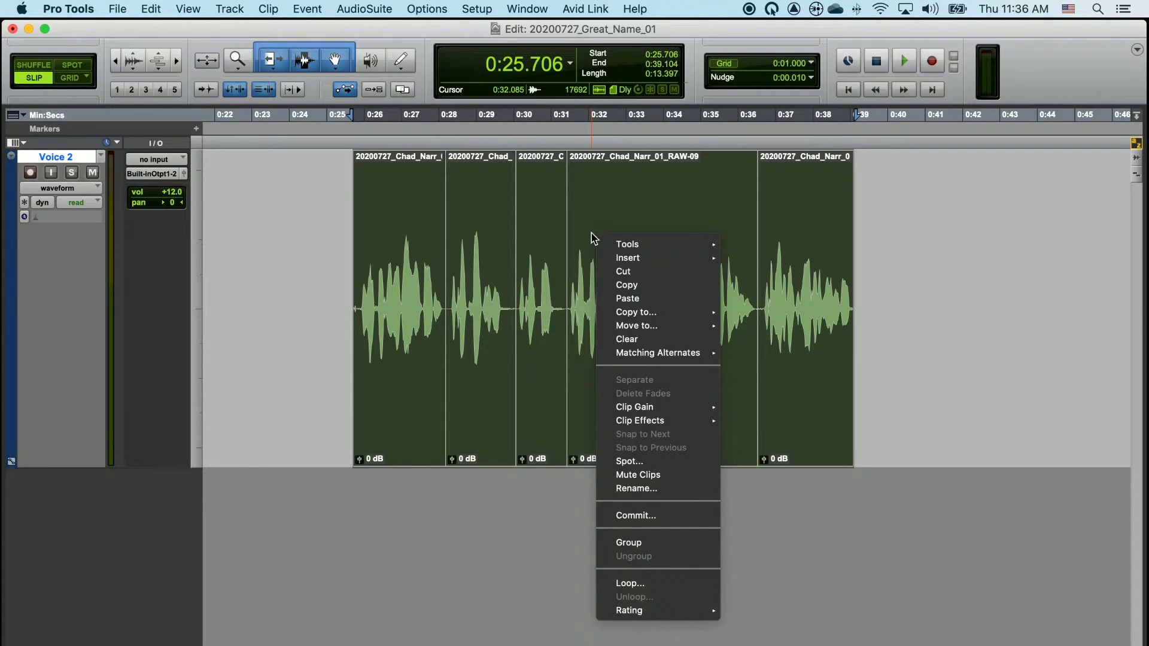
click(644, 543)
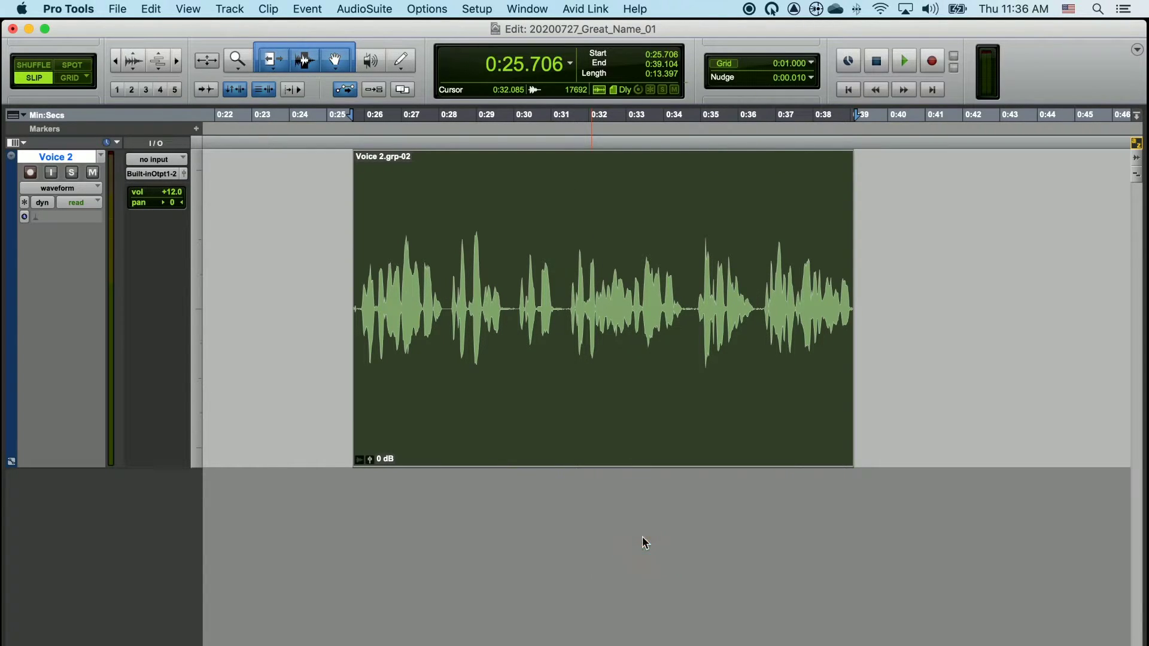
click(880, 200)
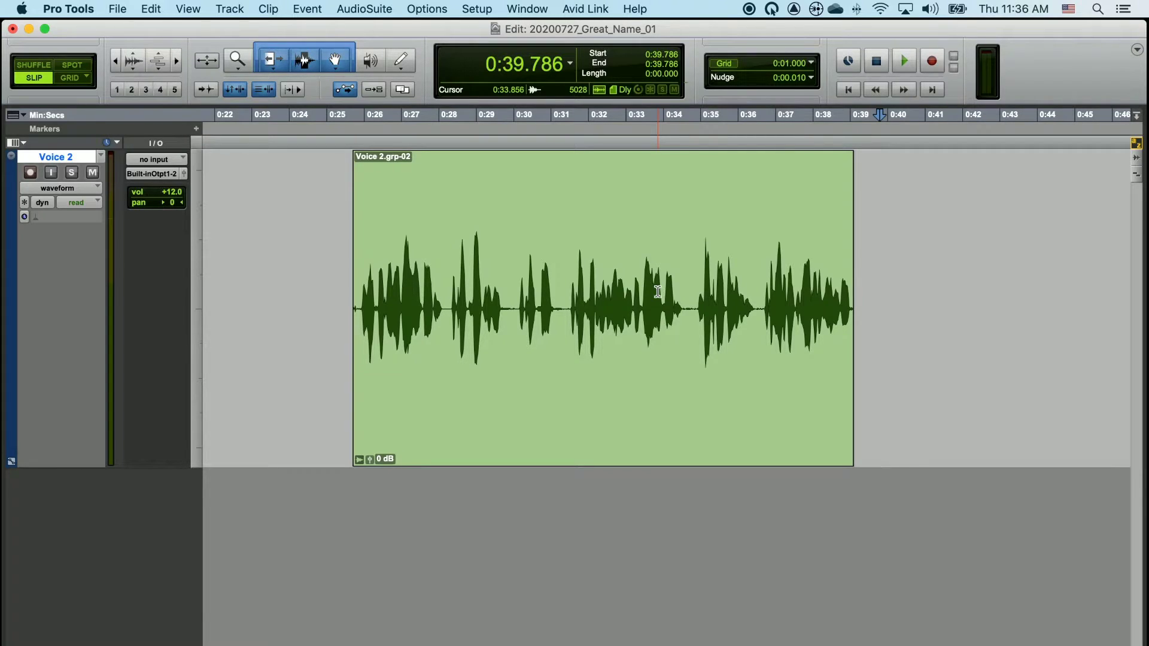
Ungroup, reselect all five clips, and regroup them with Option+Command+G as Voice 2.grp-02
key(super+alt+u)
click(991, 213)
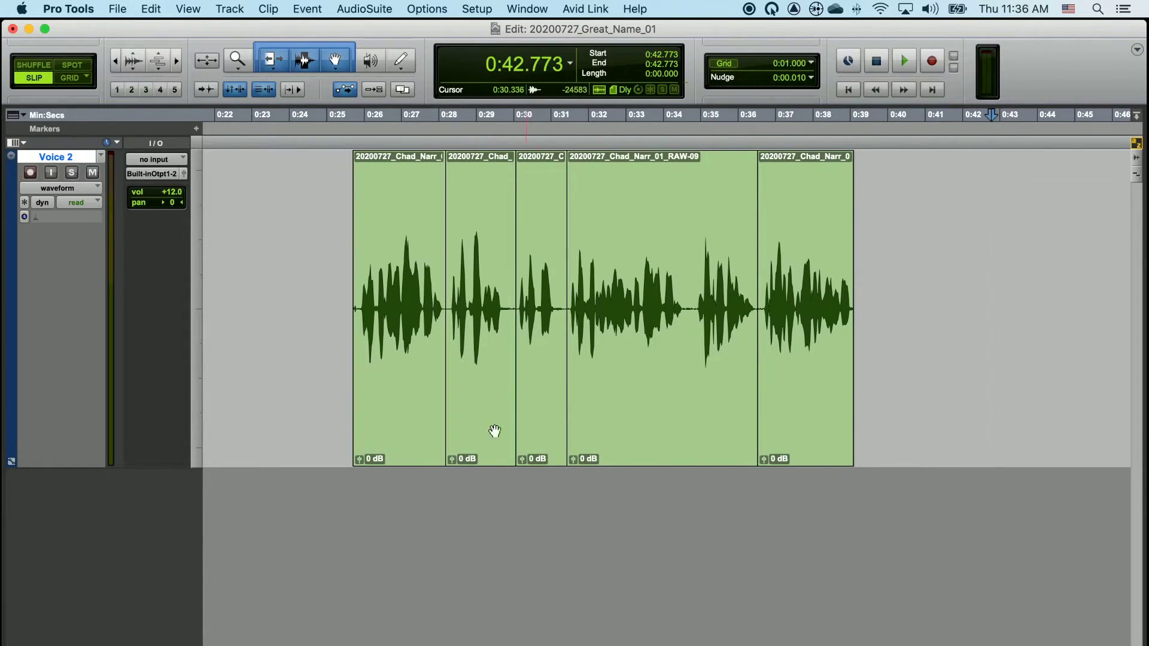
click(385, 431)
shift+click(794, 428)
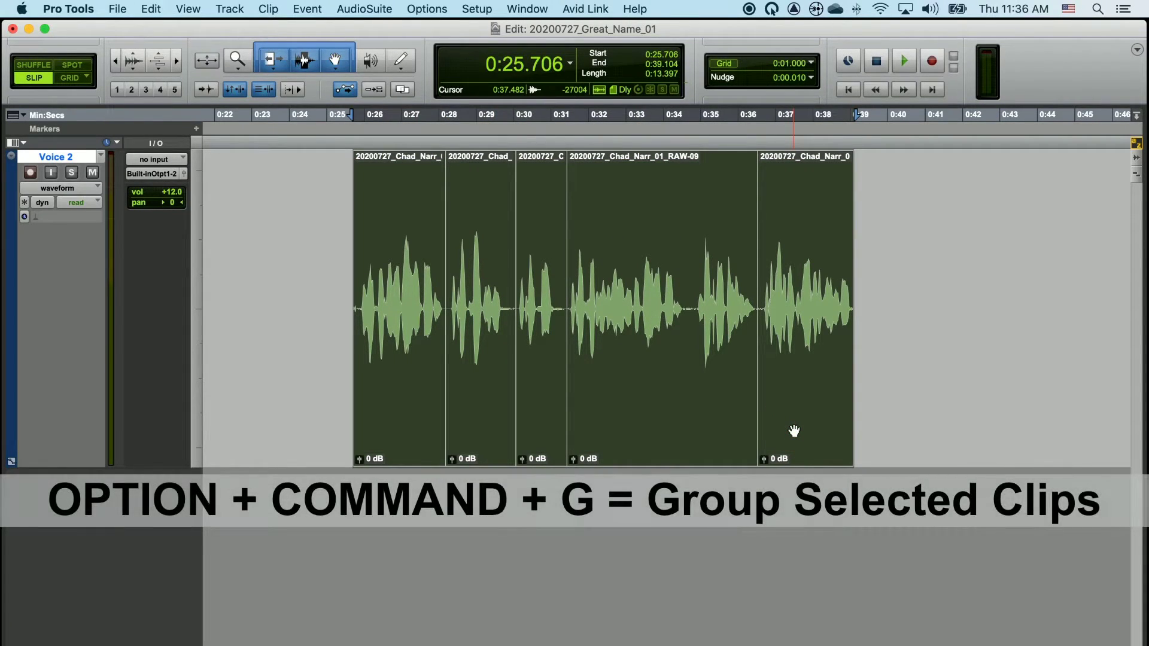
key(alt+super+g)
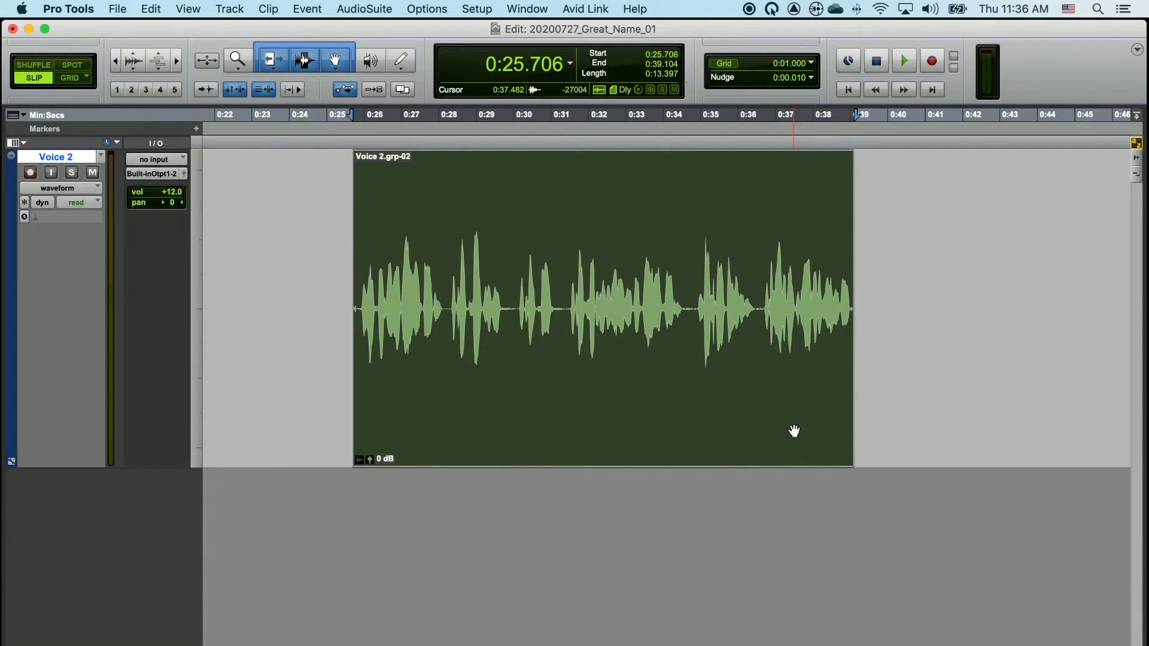
Ungroup the clip group through the right-click Ungroup command
right_click(649, 242)
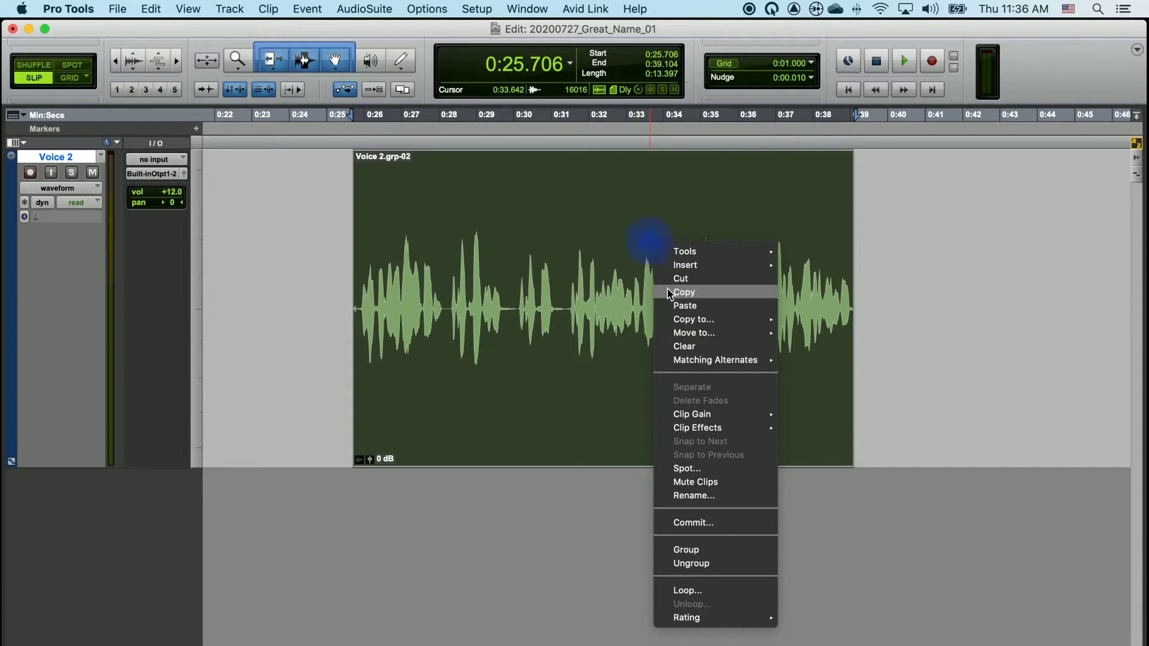
click(682, 564)
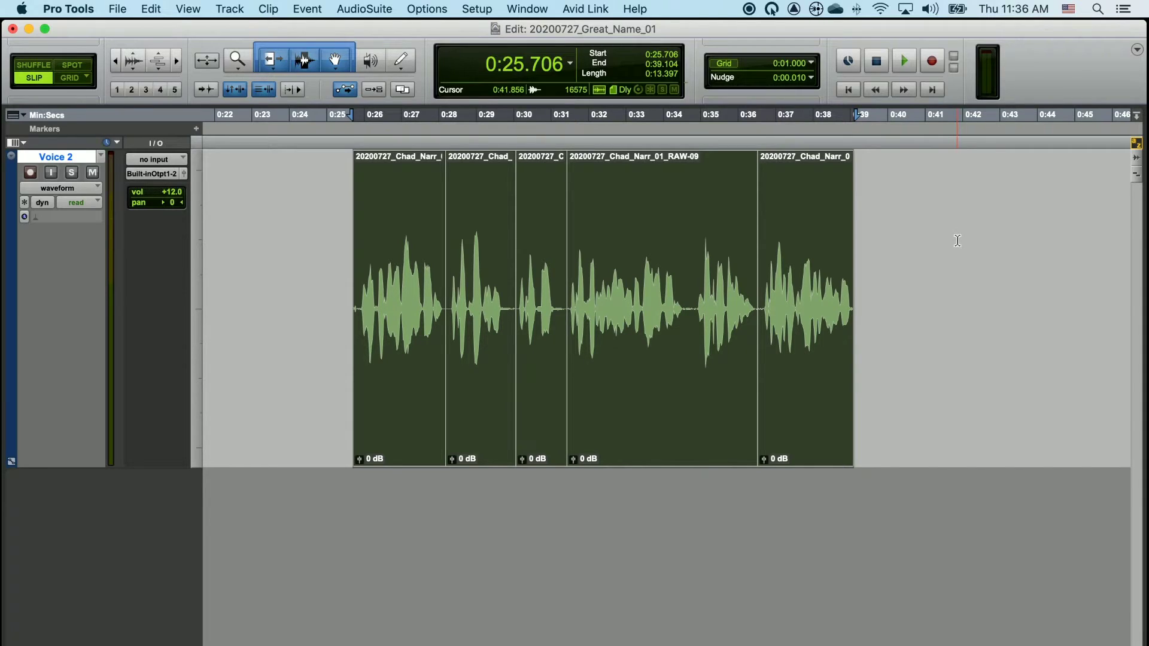
click(936, 242)
Reselect the five clips, then group, ungroup and regroup them into Voice 2.grp-04
click(803, 405)
shift+click(423, 417)
key(super+alt+g)
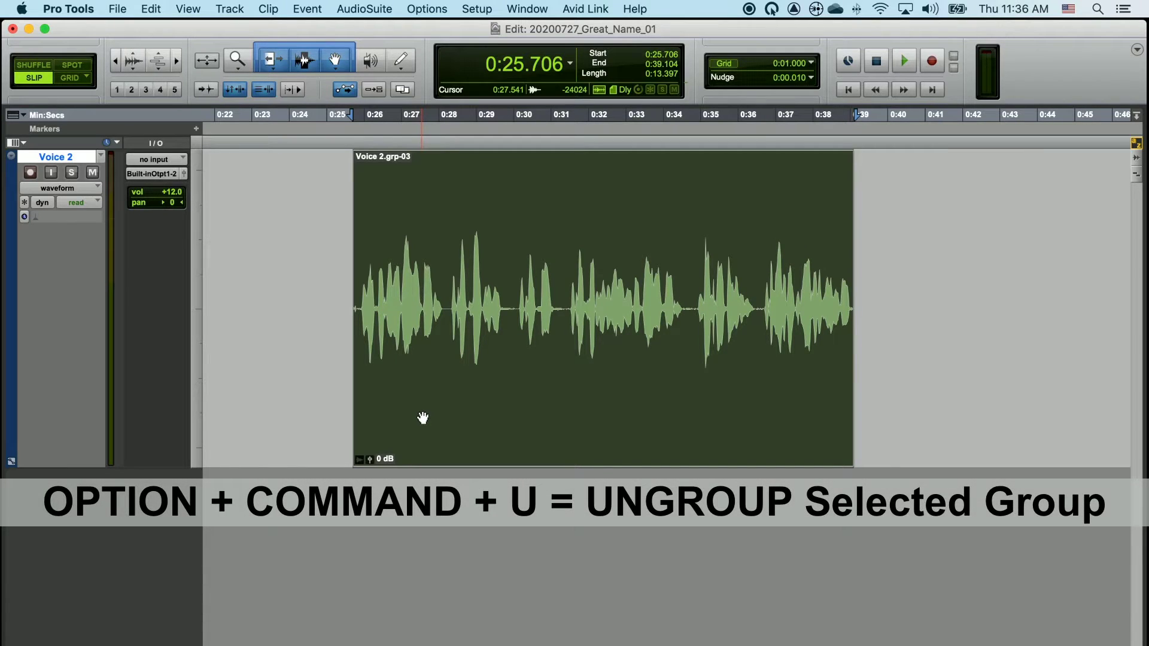
key(super+alt+u)
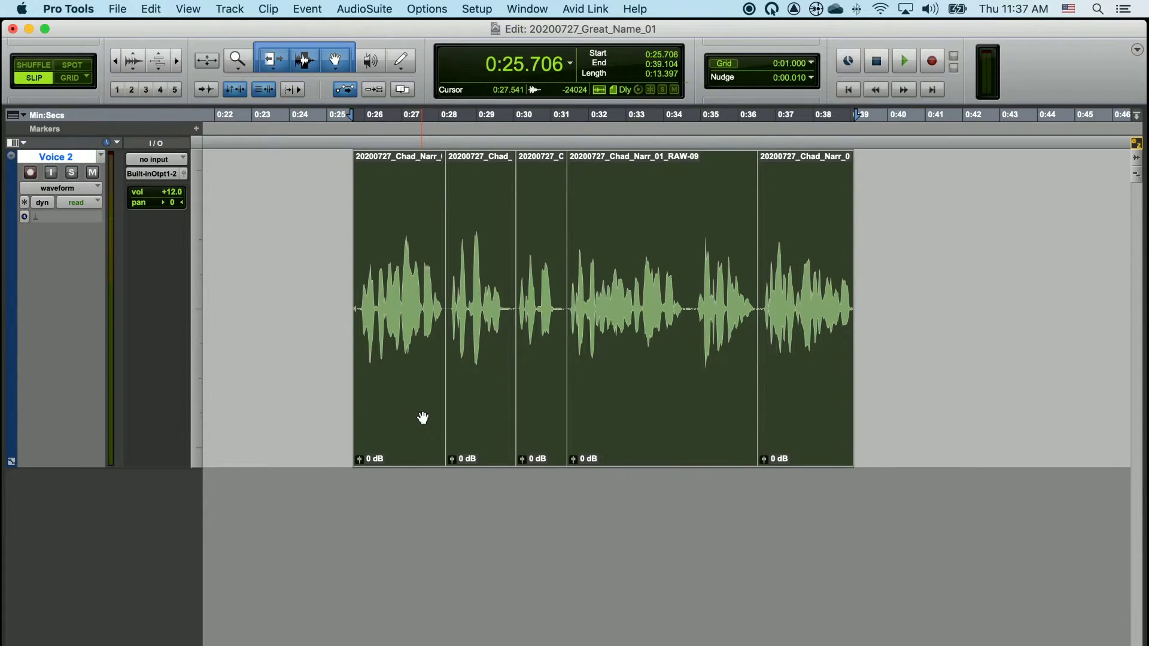
key(super+alt+g)
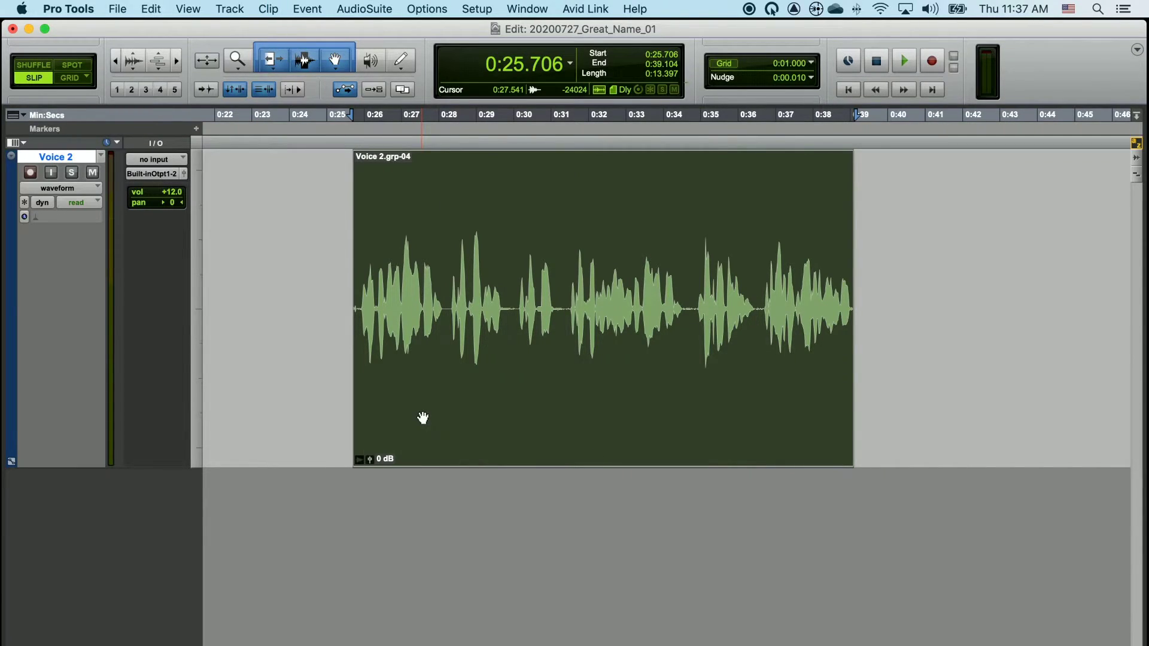
Move the narration clip group so it starts at 0:25.045
click(285, 231)
drag(569, 421, 677, 413)
drag(811, 403, 683, 408)
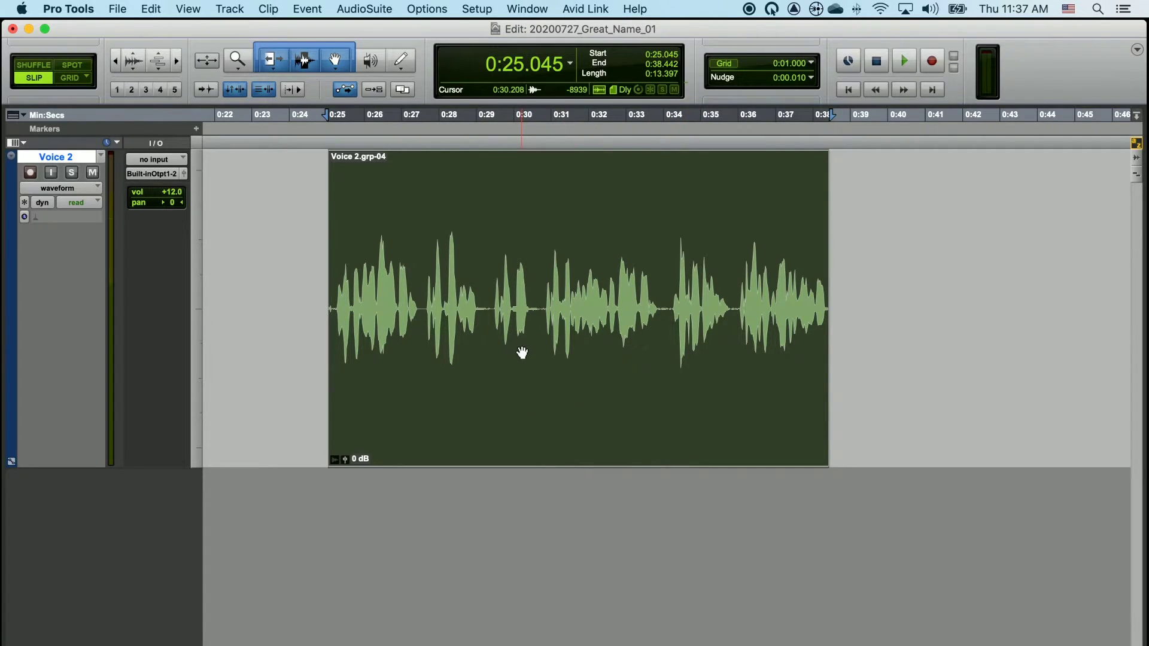
Ungroup, trim the start of RAW-09 later, and slide the last two clips left to close the gap
key(super+alt+u)
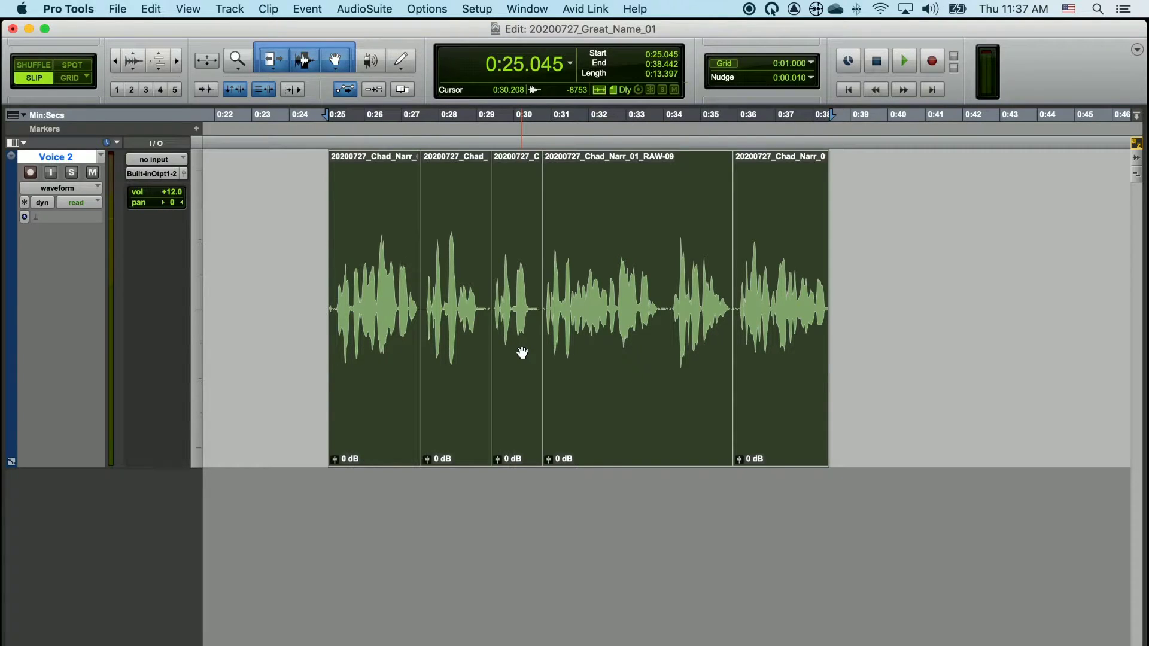
click(617, 255)
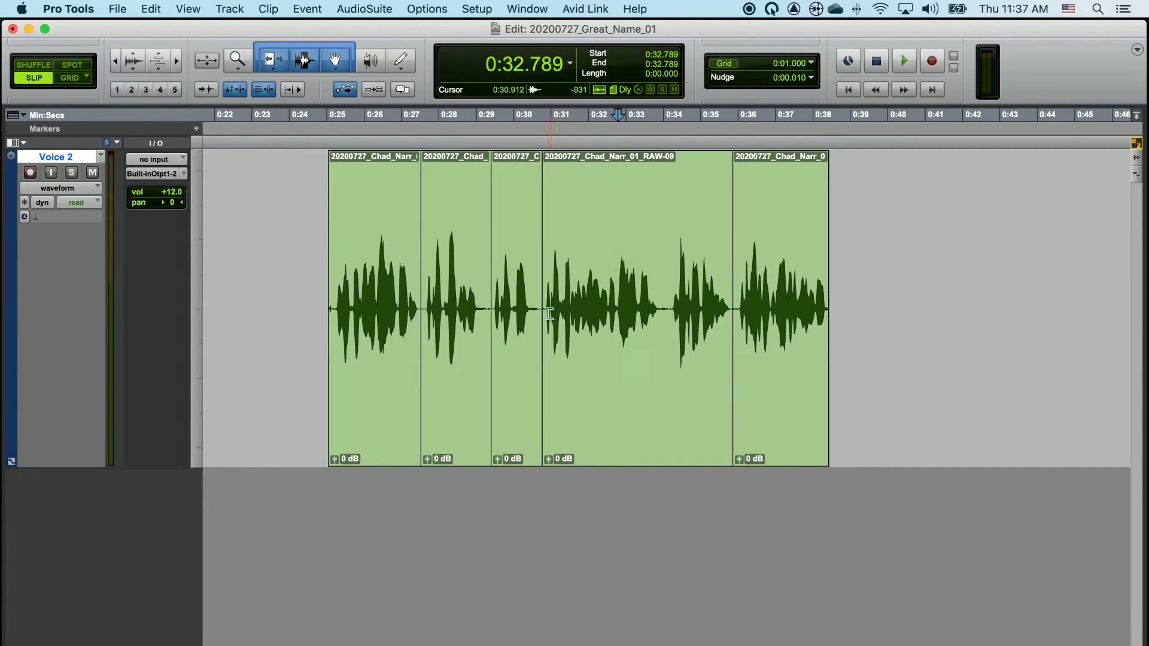
drag(544, 313, 555, 313)
click(758, 404)
shift+click(693, 418)
drag(689, 415, 675, 422)
click(857, 242)
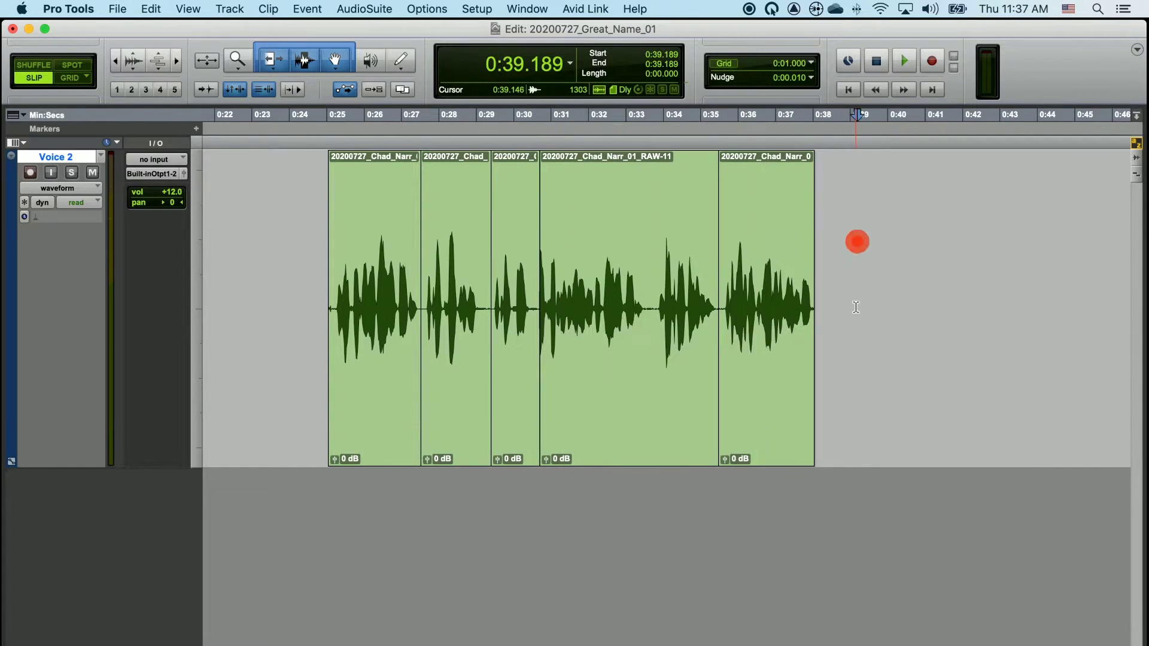
Select all five clips and group them as Voice 2.grp-05
click(357, 394)
shift+click(749, 432)
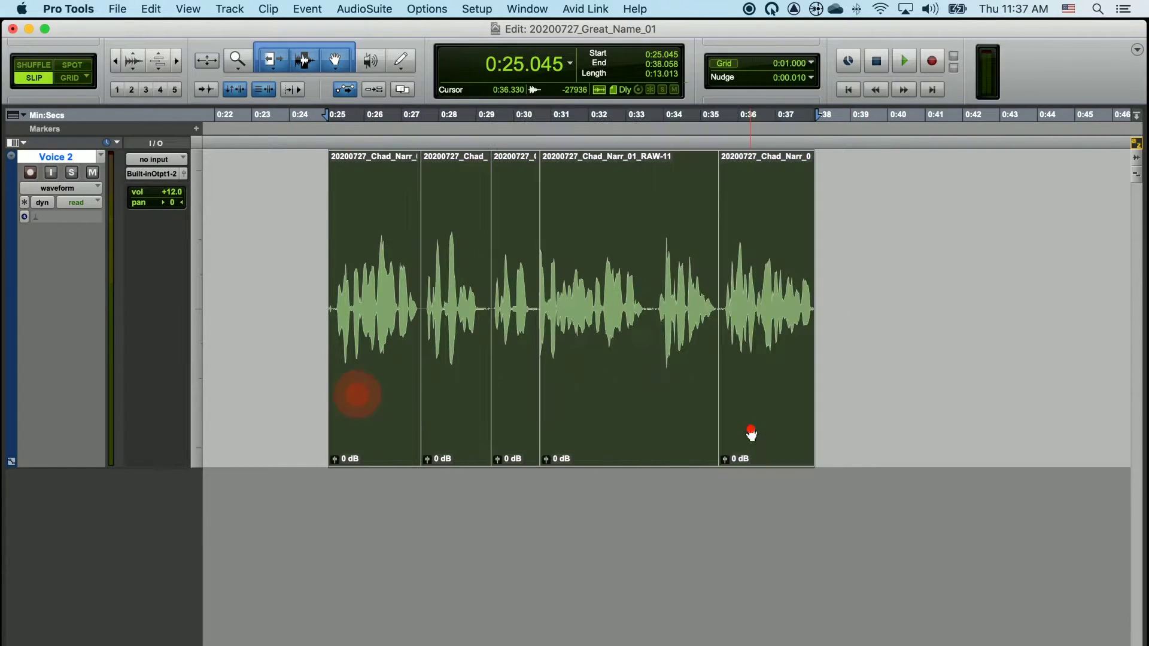
key(super+alt+g)
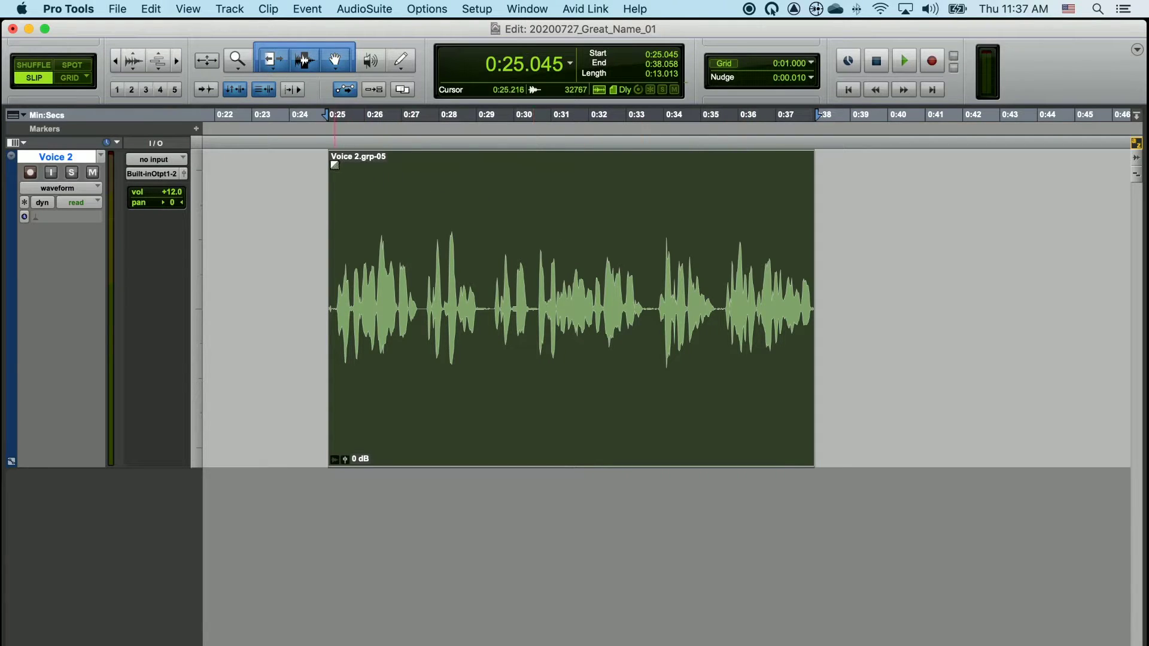
Add a fade-in and fade-out to the group, then split it at 0:29.504 and 0:32.298
drag(332, 162, 433, 173)
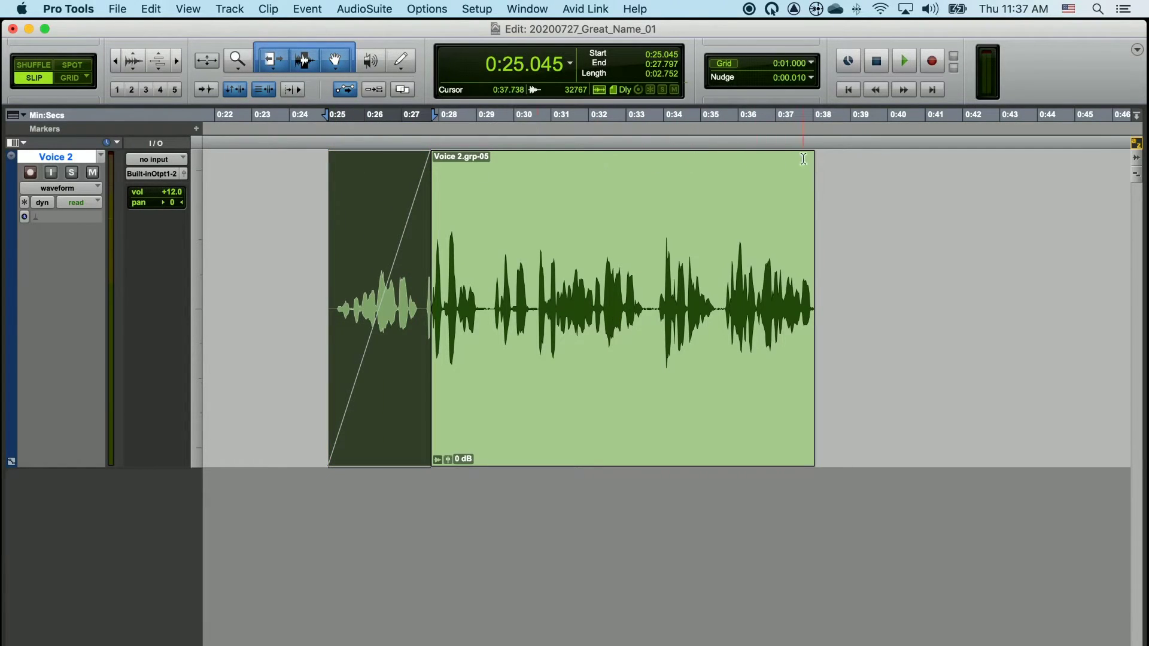
drag(808, 159, 671, 161)
click(495, 197)
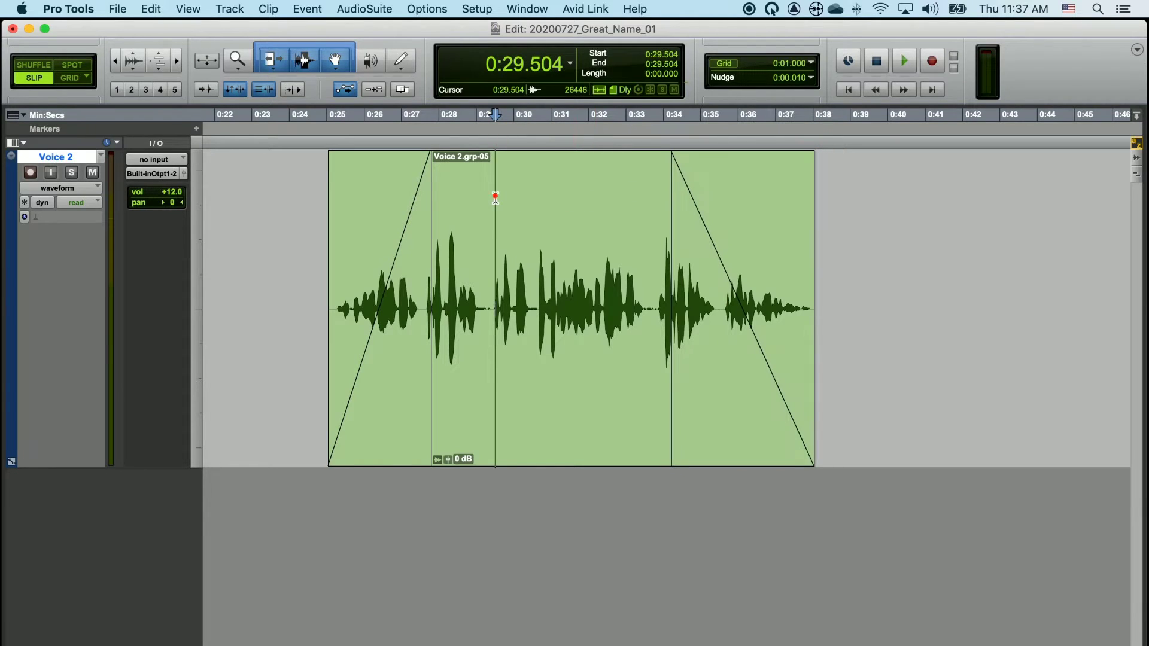
key(b)
click(600, 207)
key(b)
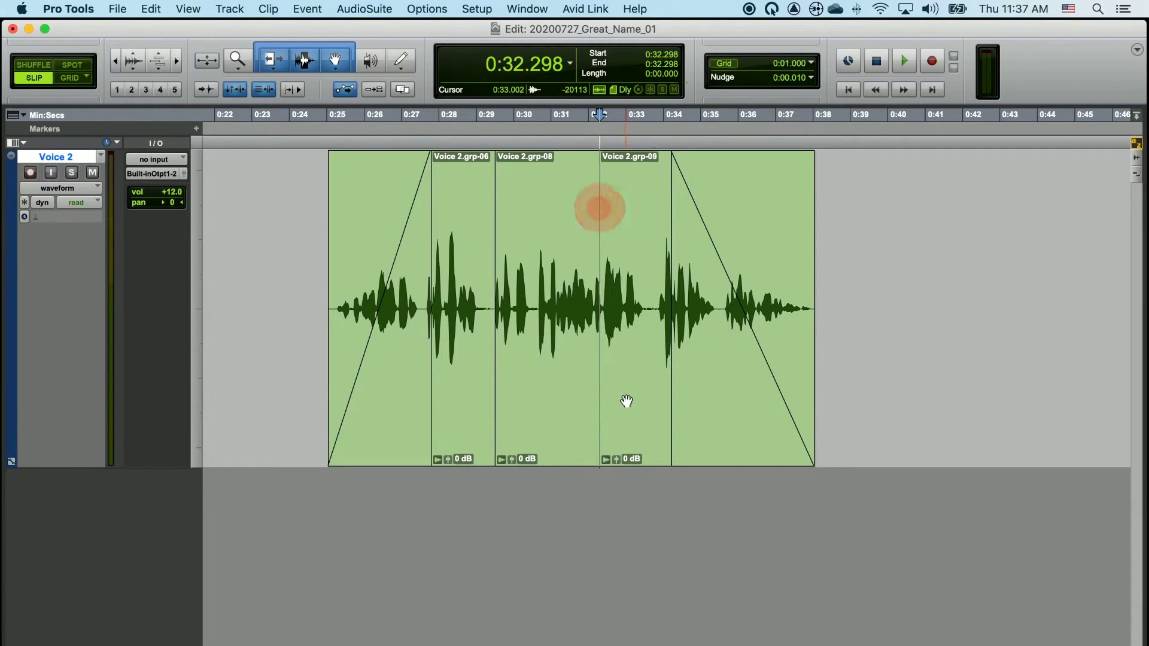
Move the grp-08 and grp-09 pieces later and ungroup both into separate clips
drag(627, 401, 682, 401)
drag(546, 403, 585, 400)
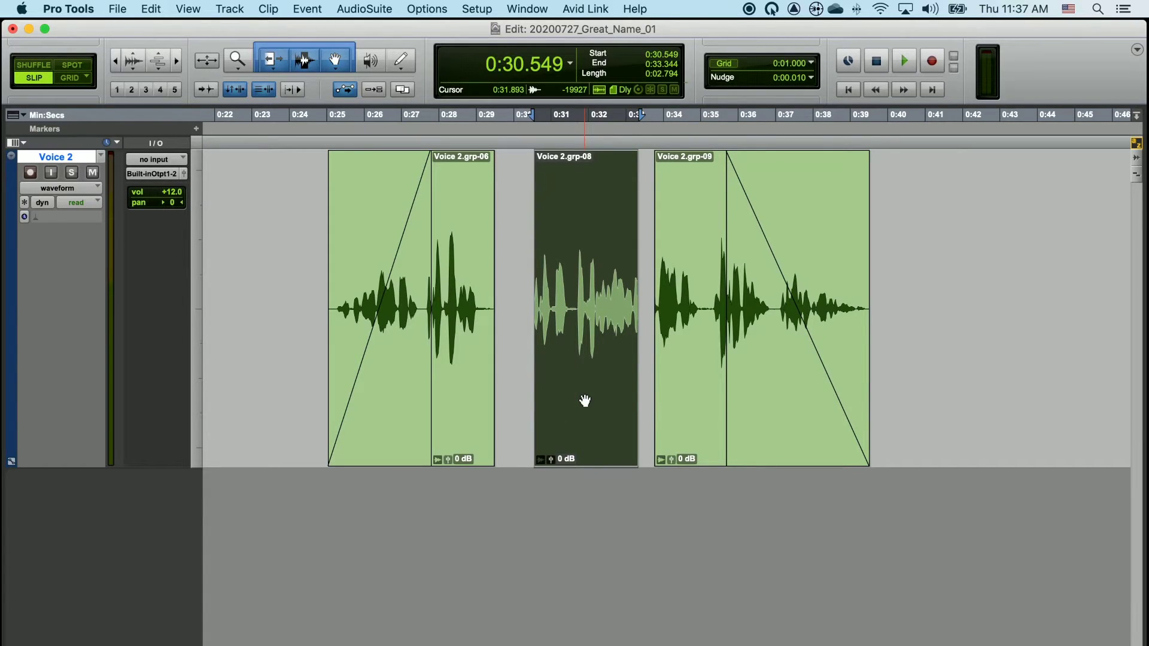
key(super+alt+u)
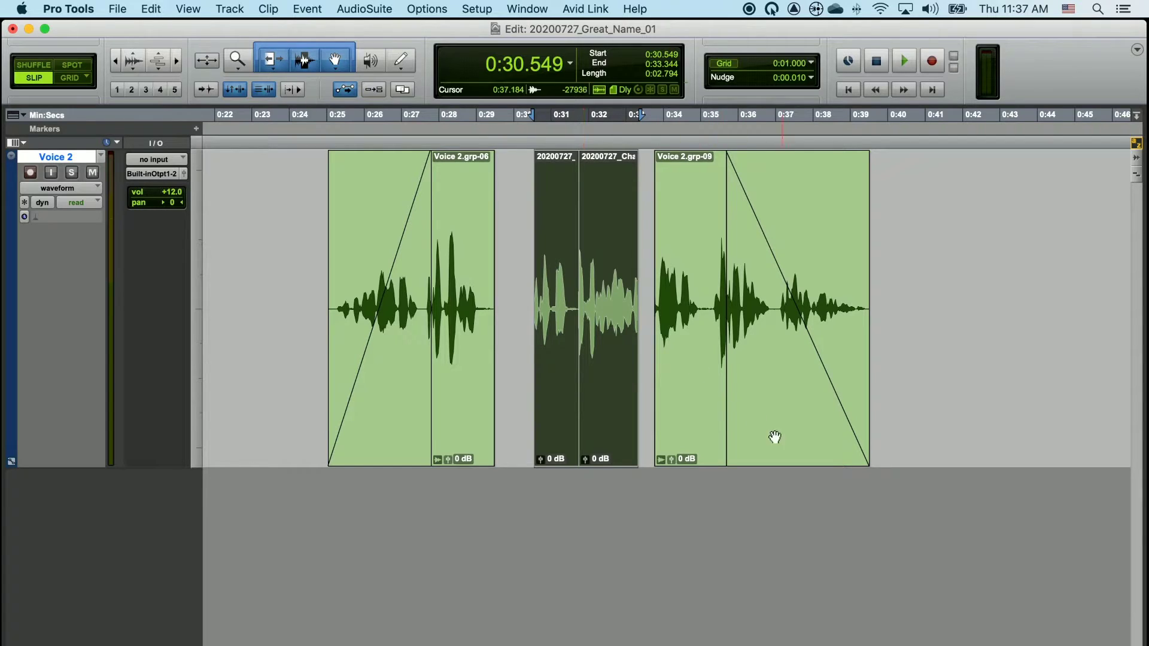
click(711, 448)
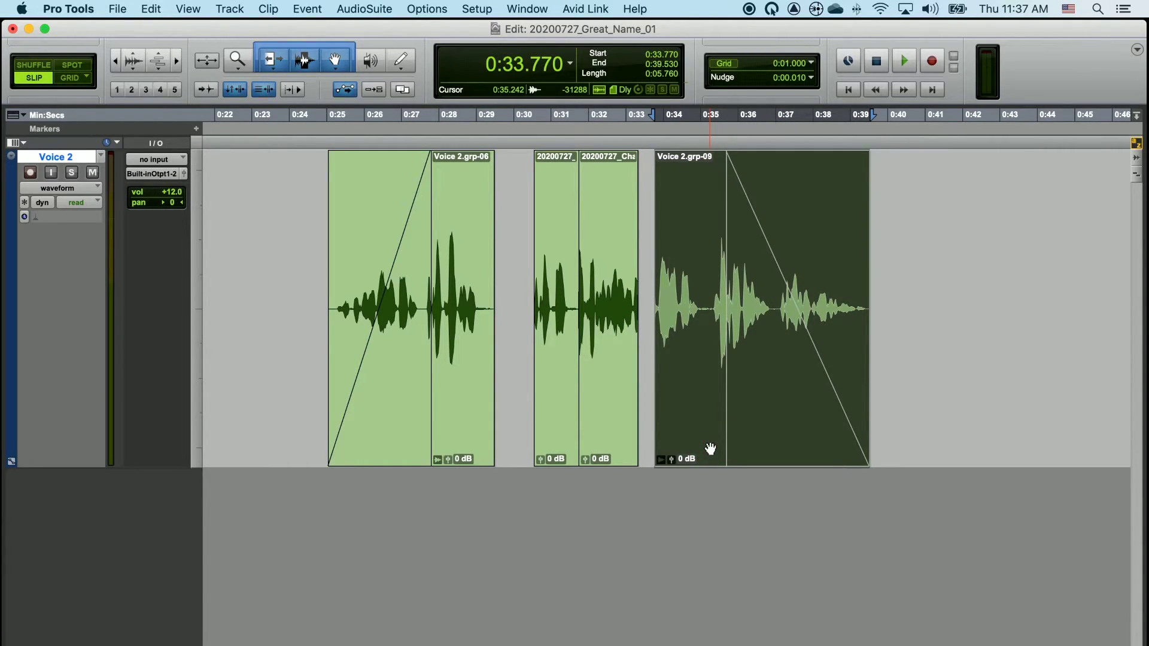
key(super+alt+u)
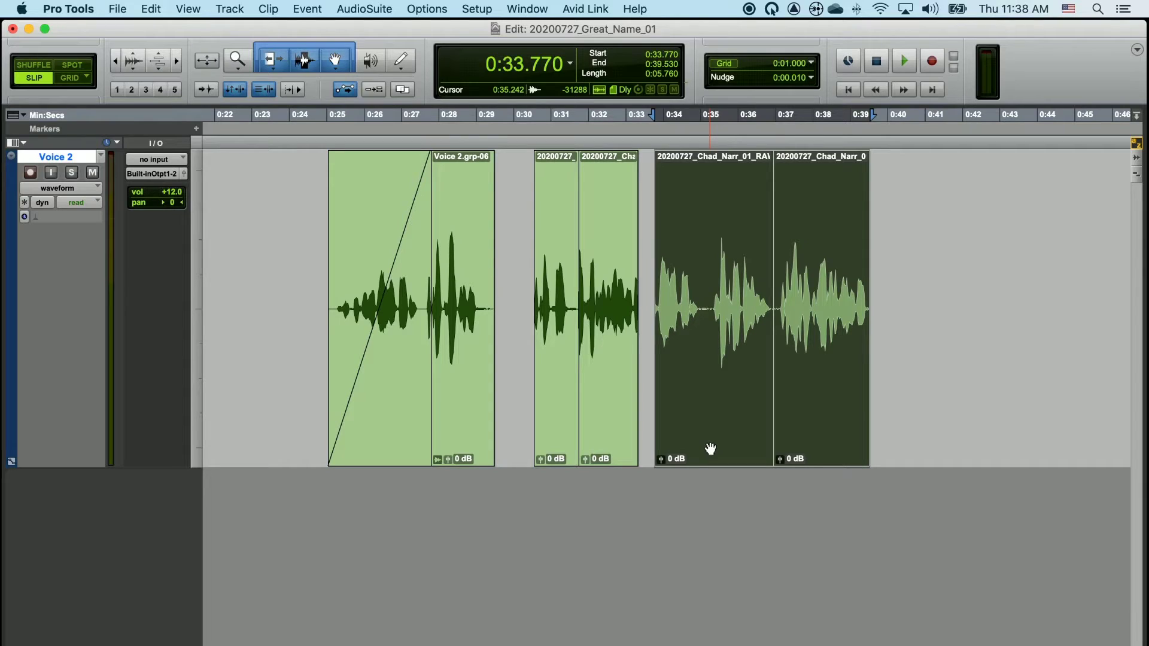
Undo the trial edits back to the single clip group Voice 2.grp-05
key(super+z)
key(super+z)
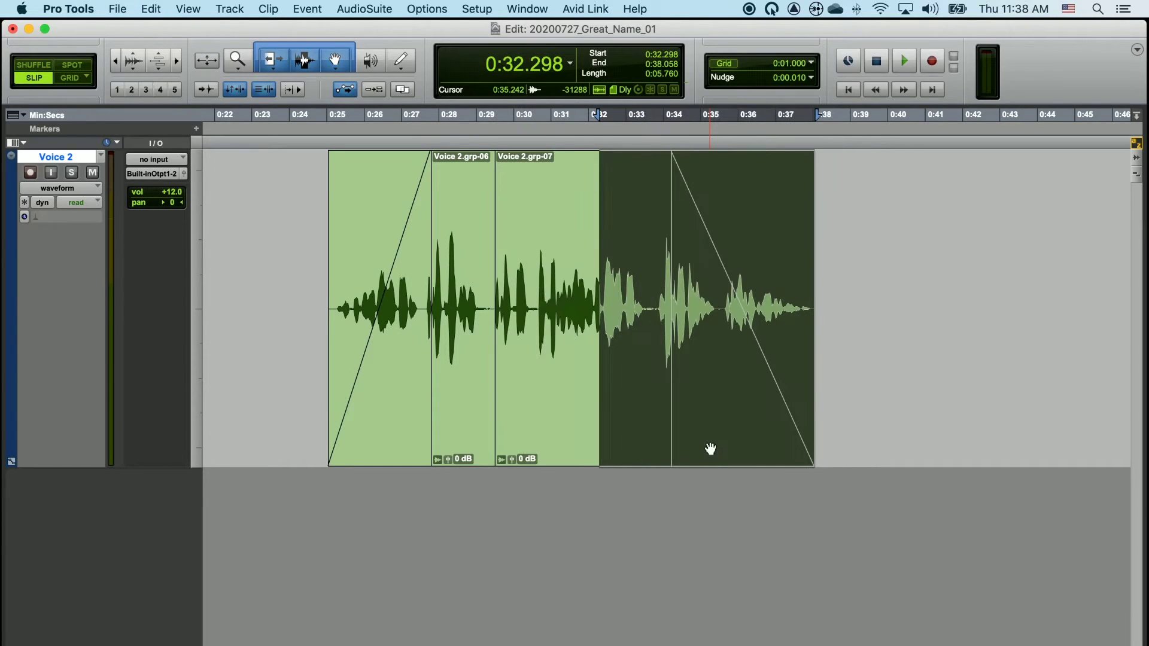
key(super+z)
key(super+z)
key(super+z)
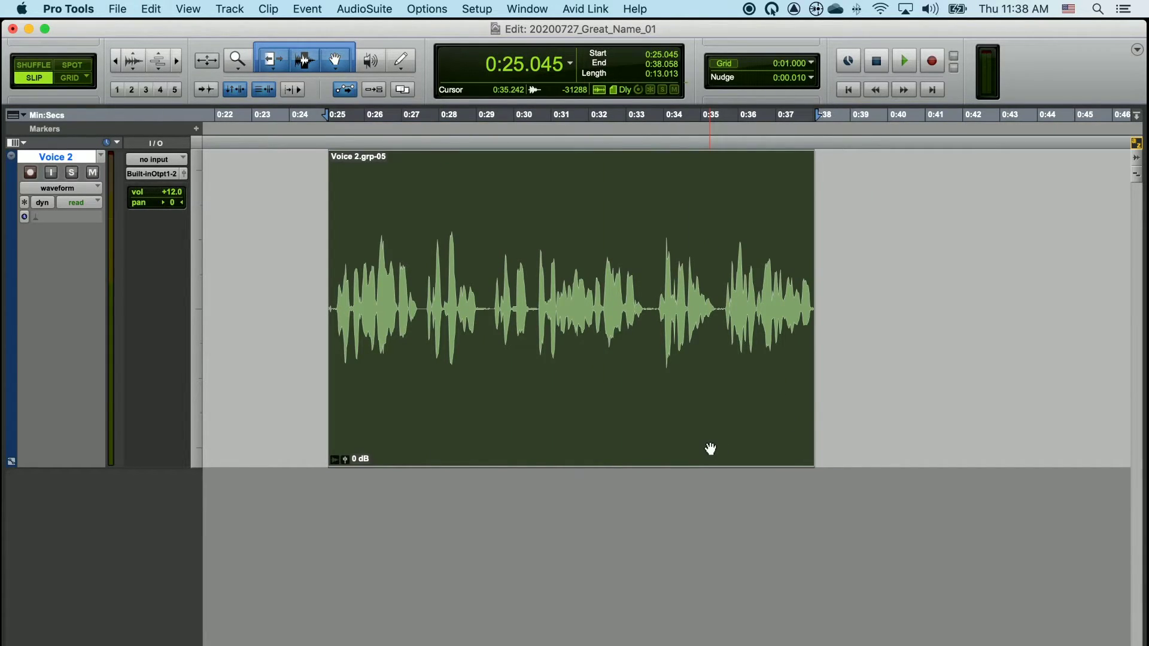
Slide the Voice 2 clip group about two seconds later and reselect it
click(882, 197)
drag(561, 391, 727, 428)
key(super+z)
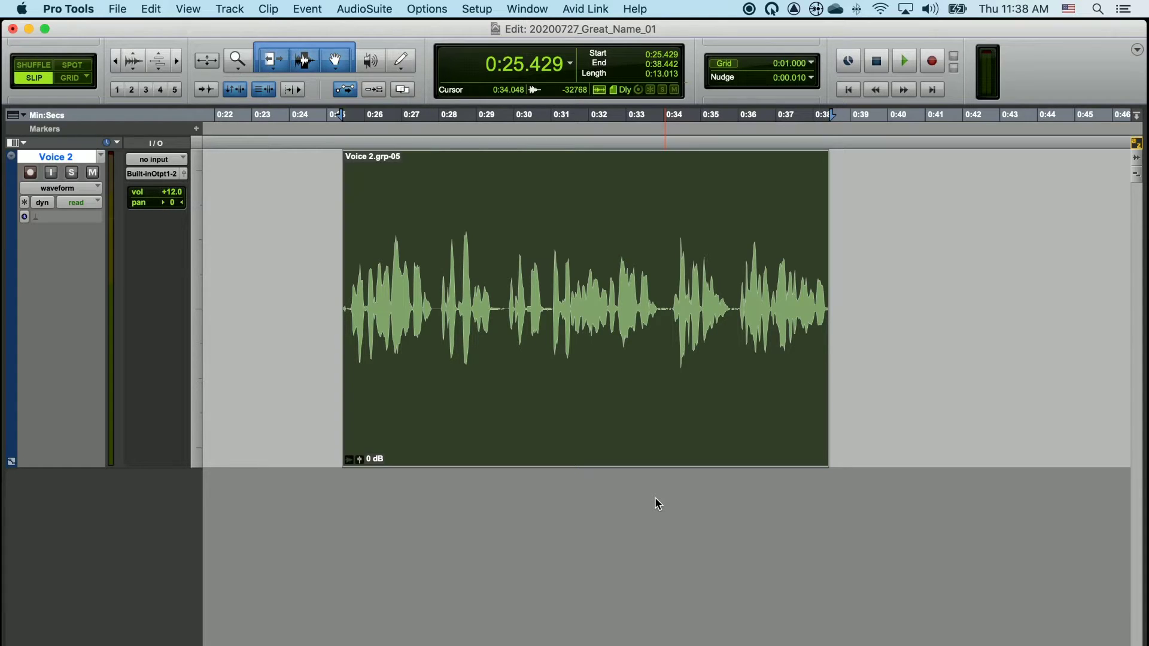
click(892, 213)
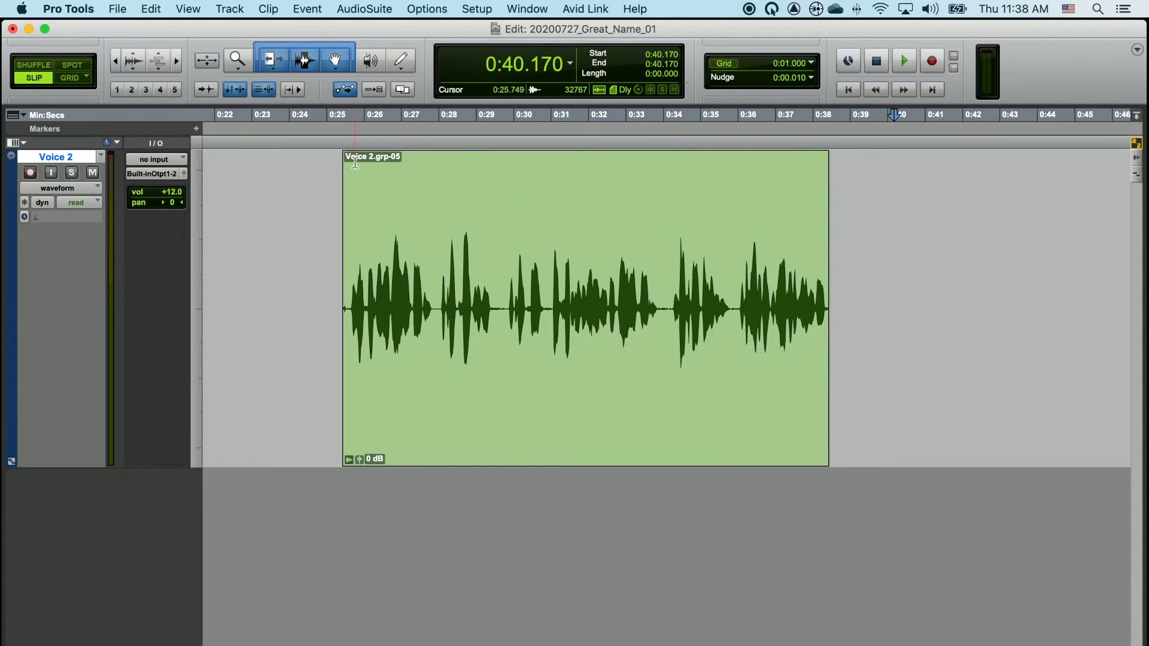
Remove a trial fade-in on the group and split it back into separate clips
drag(346, 159, 495, 163)
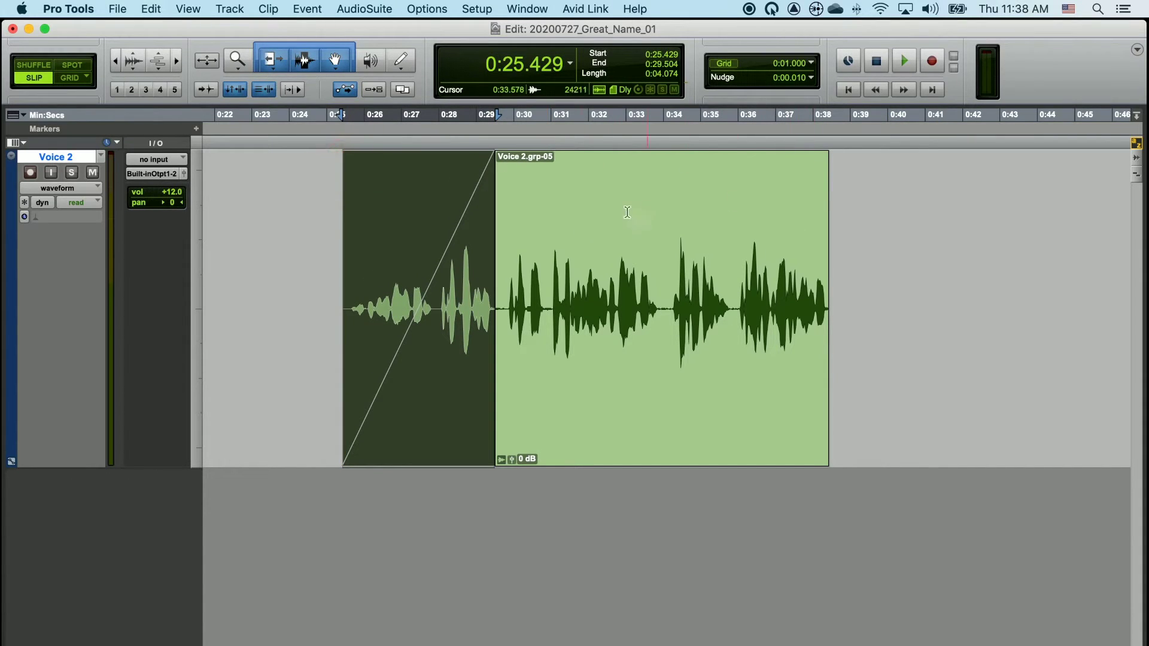
key(super+z)
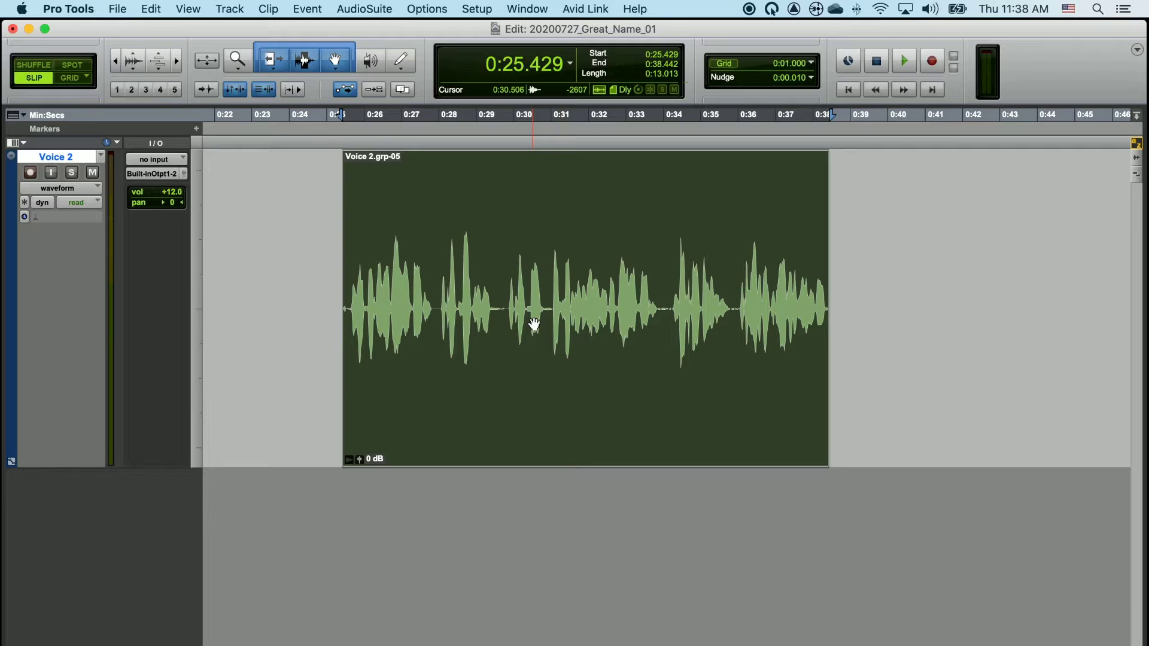
key(super+z)
Fade in the first clip, select all clips, and regroup them as Voice 2.grp-06
drag(344, 157, 408, 165)
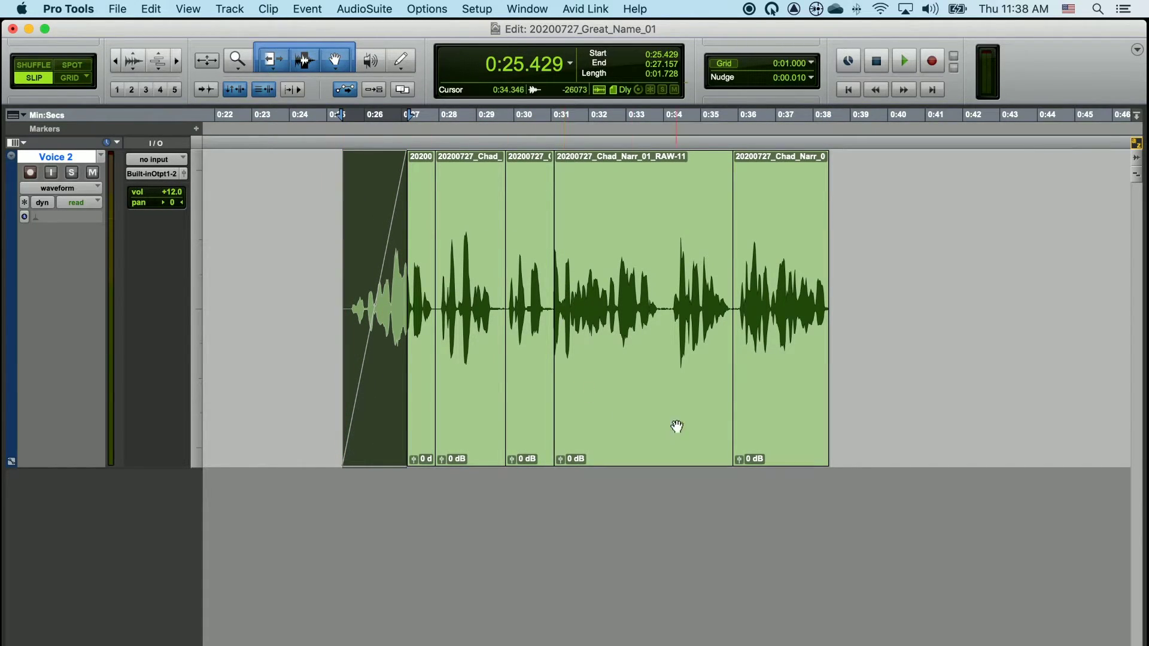
shift+click(770, 416)
key(alt+super+g)
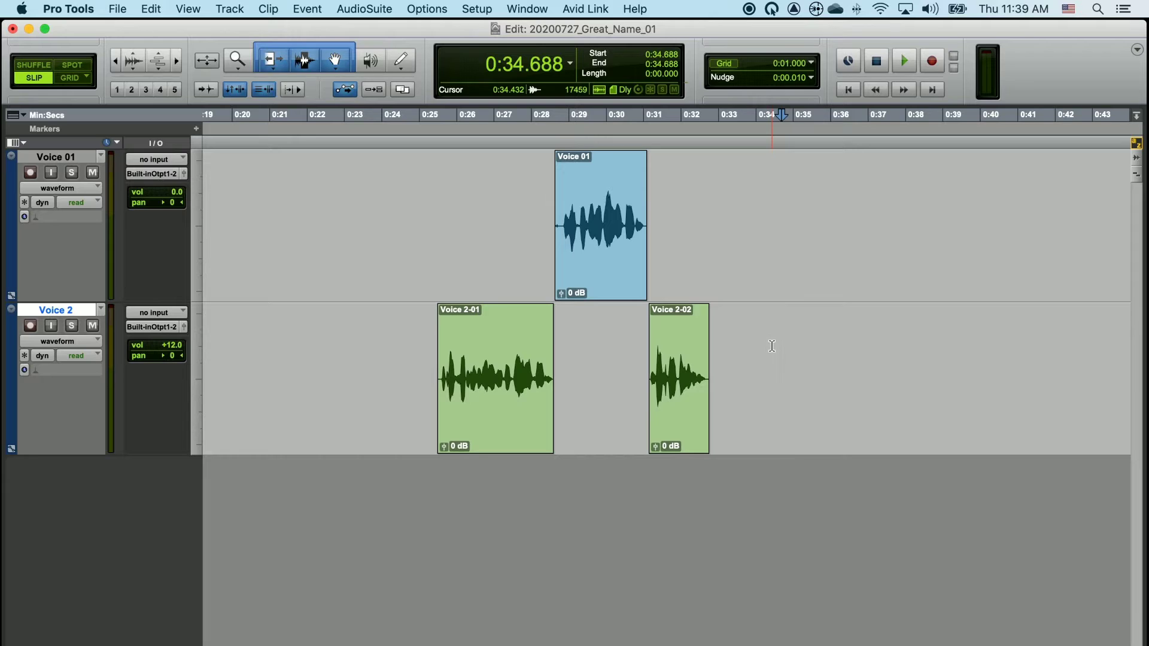
Select Voice 2-01, Voice 2-02 and the Voice 01 clip and group them as Group-03
click(872, 350)
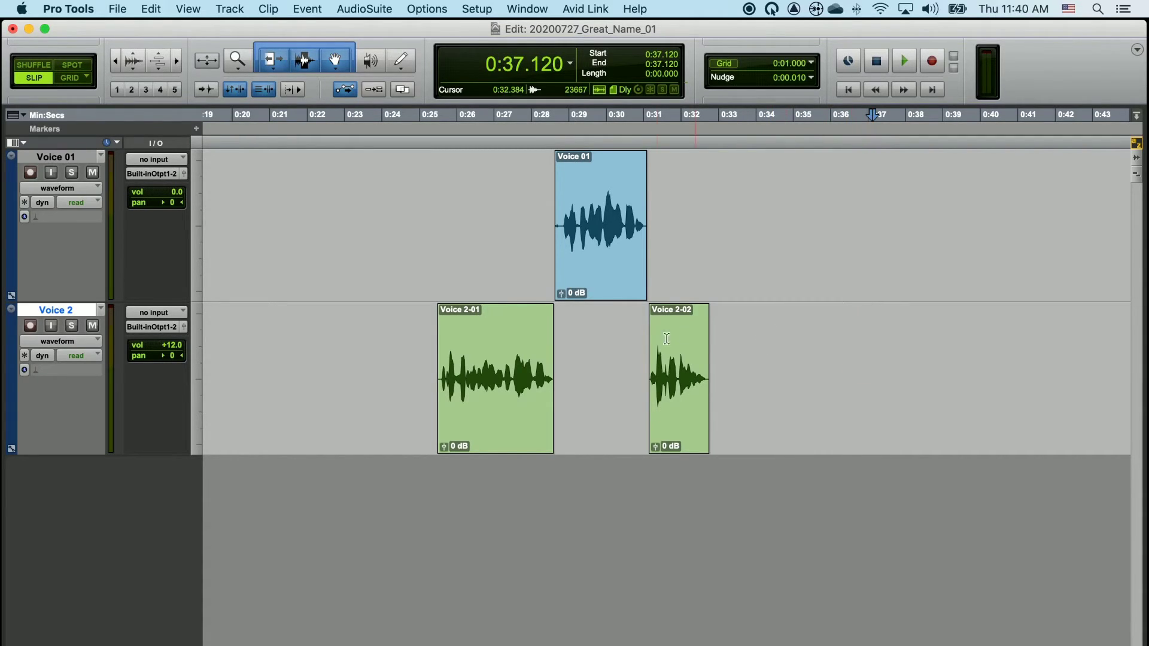
click(516, 407)
click(601, 256)
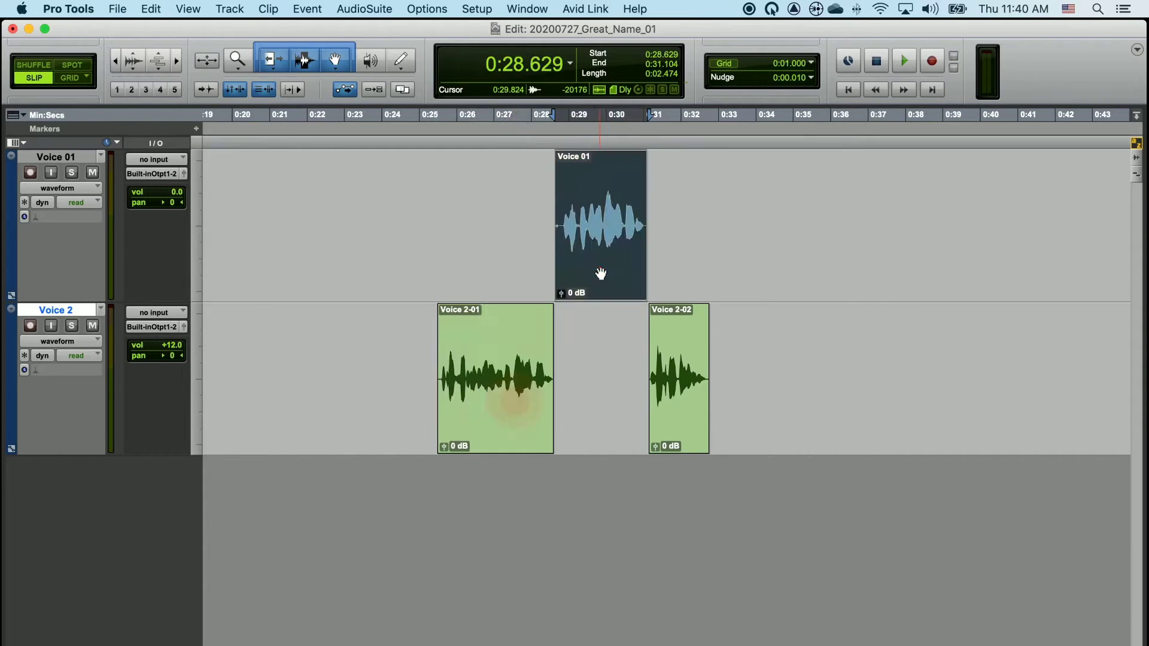
click(689, 433)
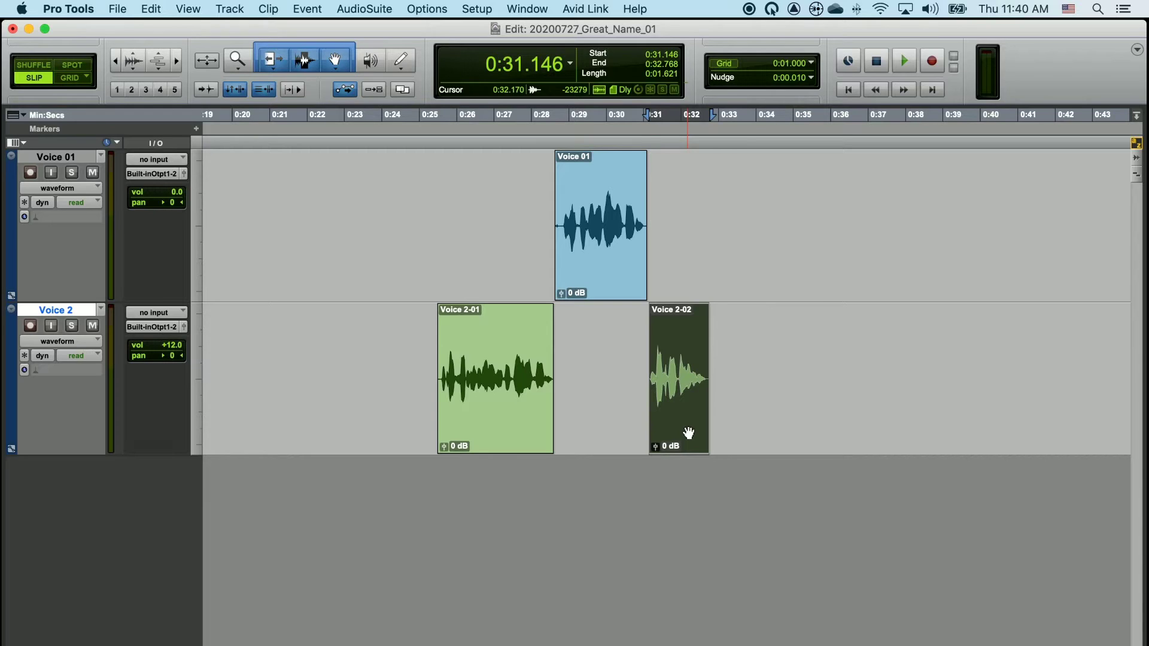
click(500, 409)
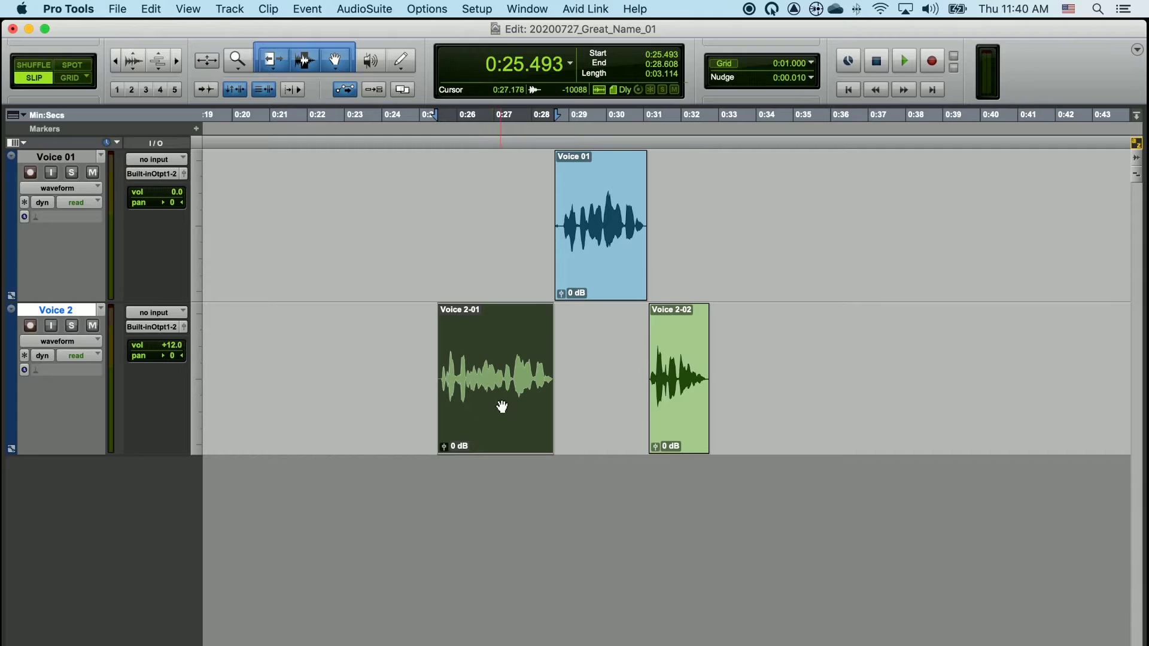
shift+click(683, 412)
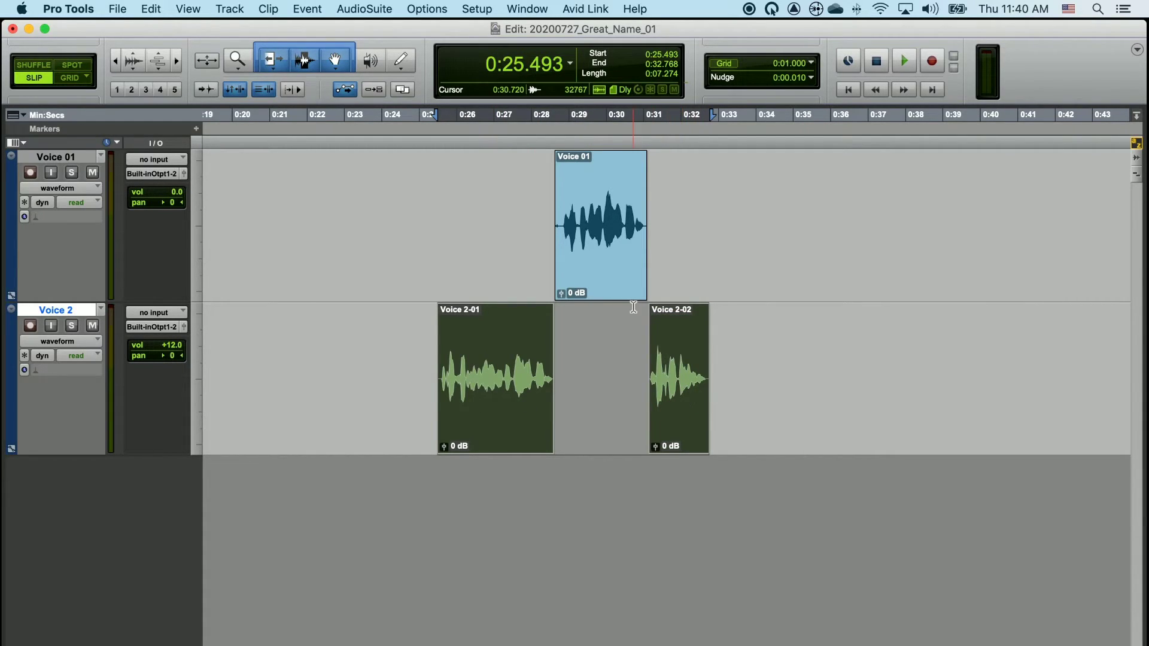
shift+click(617, 279)
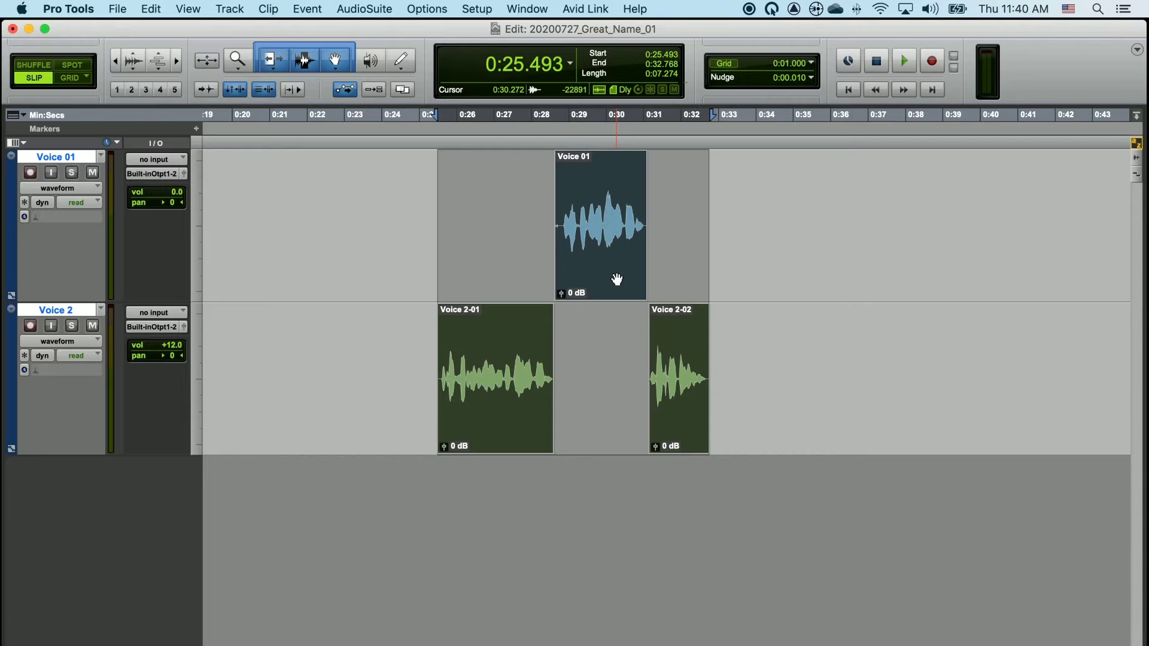
key(super+alt+g)
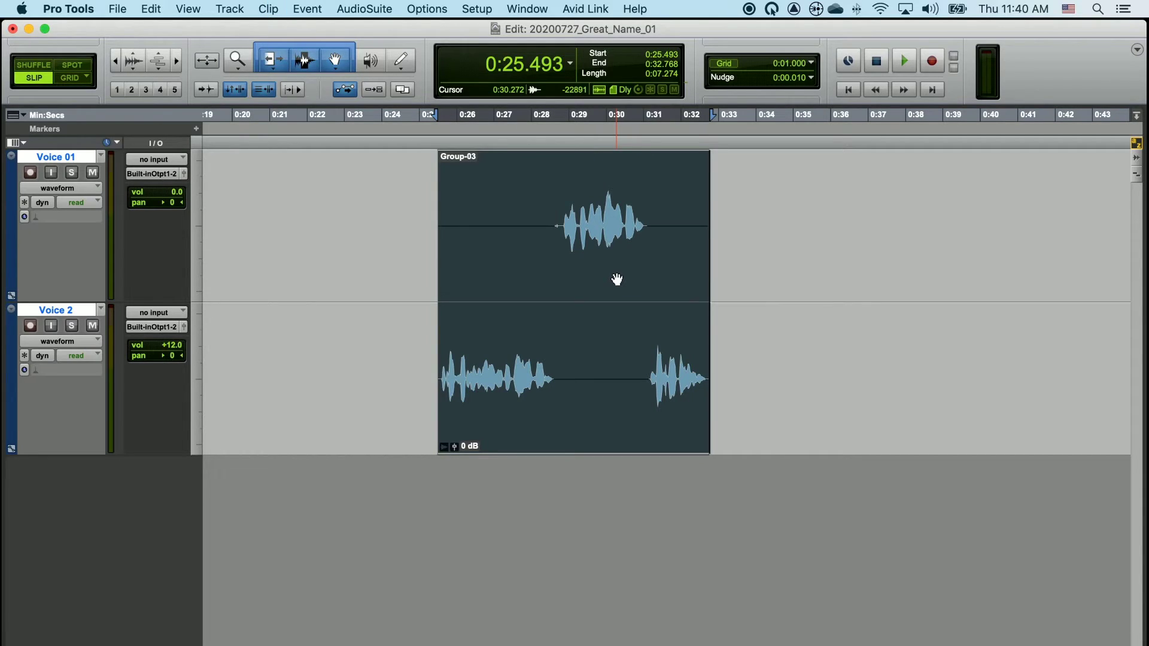
Slide Group-03 later in the timeline, then ungroup it back into separate clips
click(776, 194)
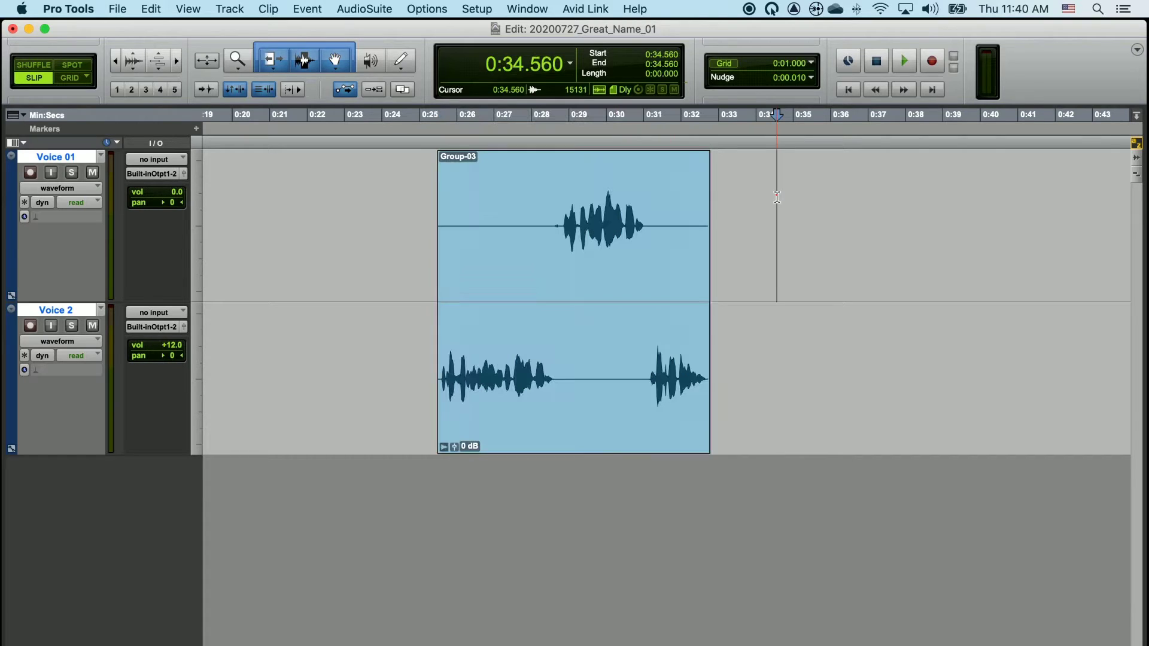
drag(589, 409, 635, 415)
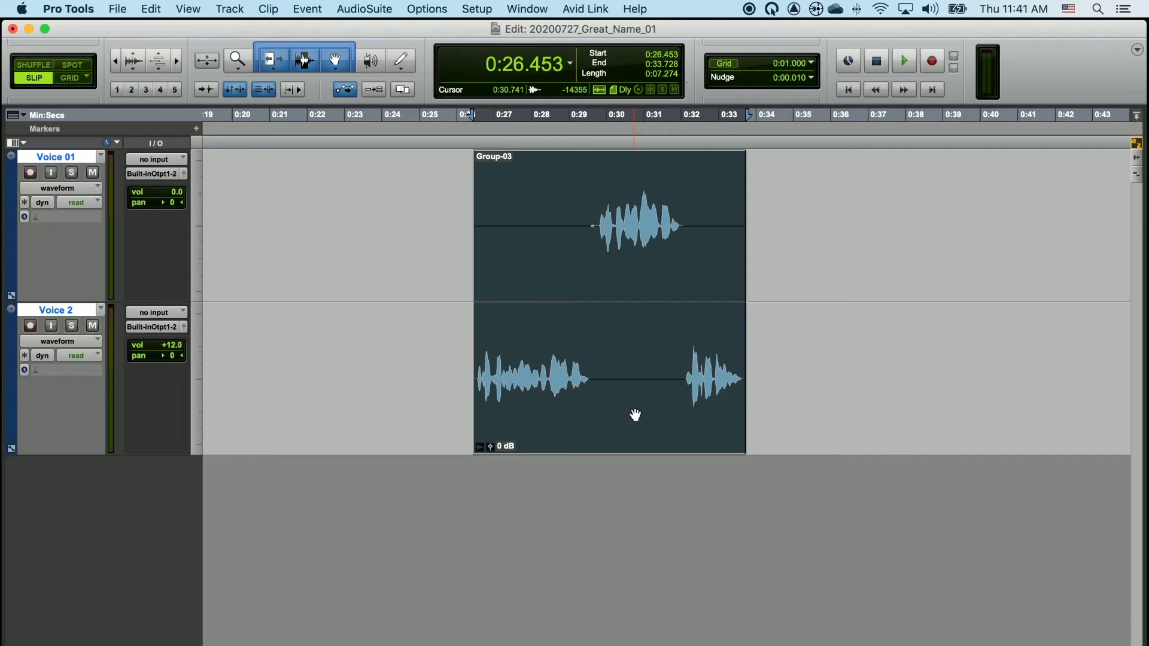
key(alt+super+u)
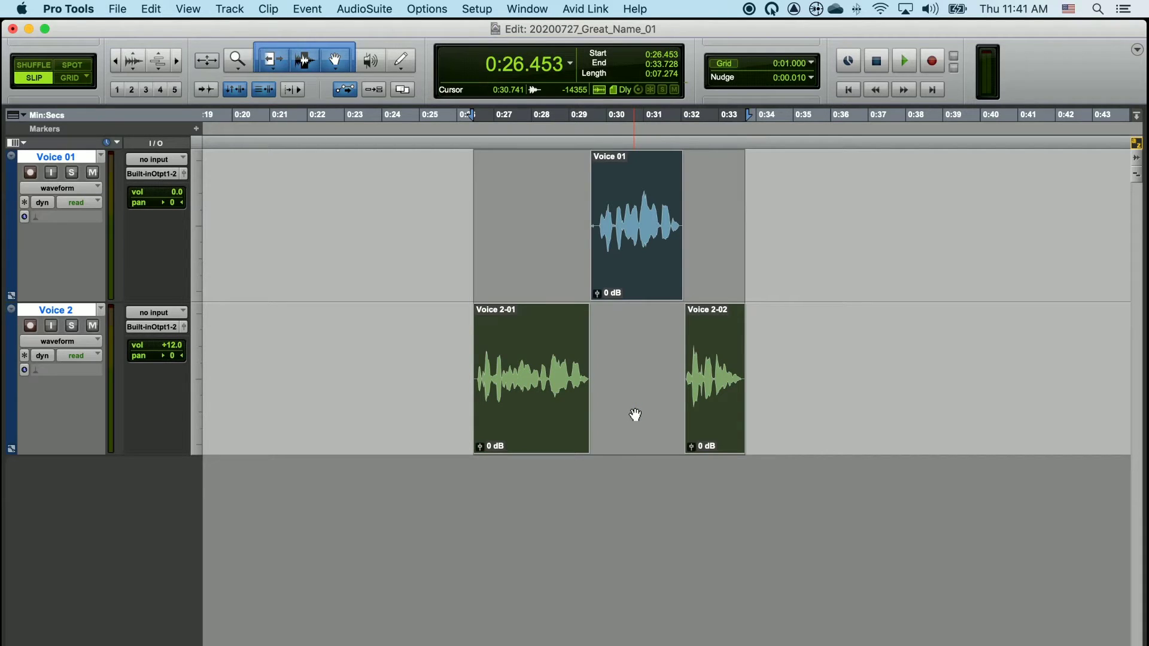
click(535, 208)
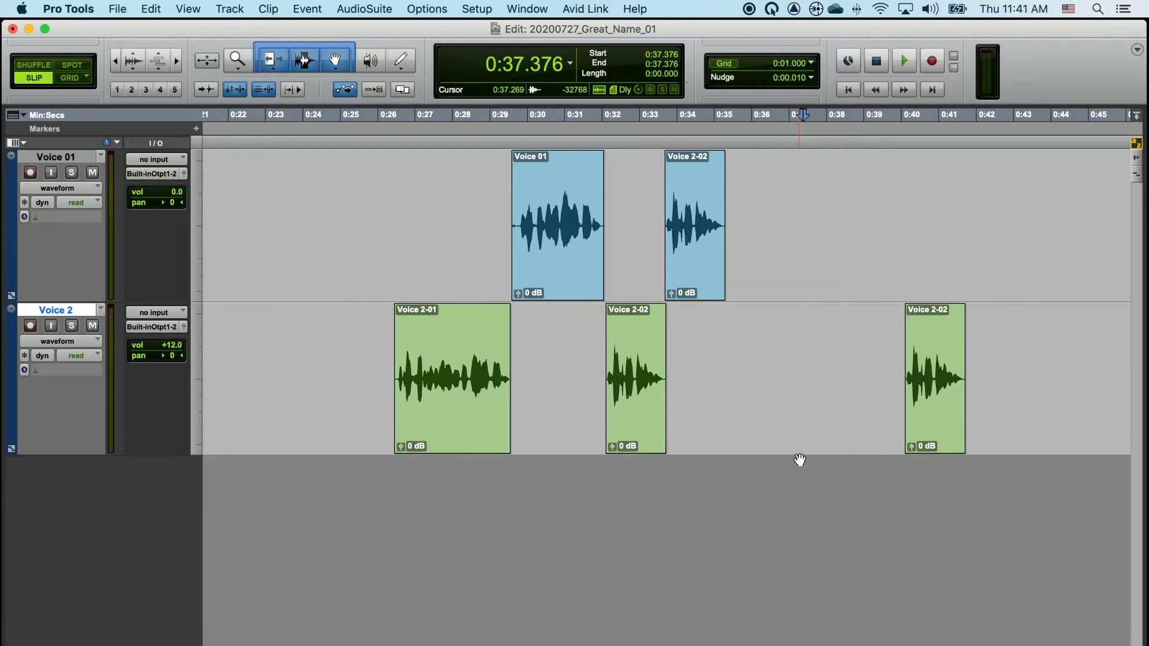
Drag-select the Voice 2 and Voice 01 clips, group them, then ungroup them again
click(470, 437)
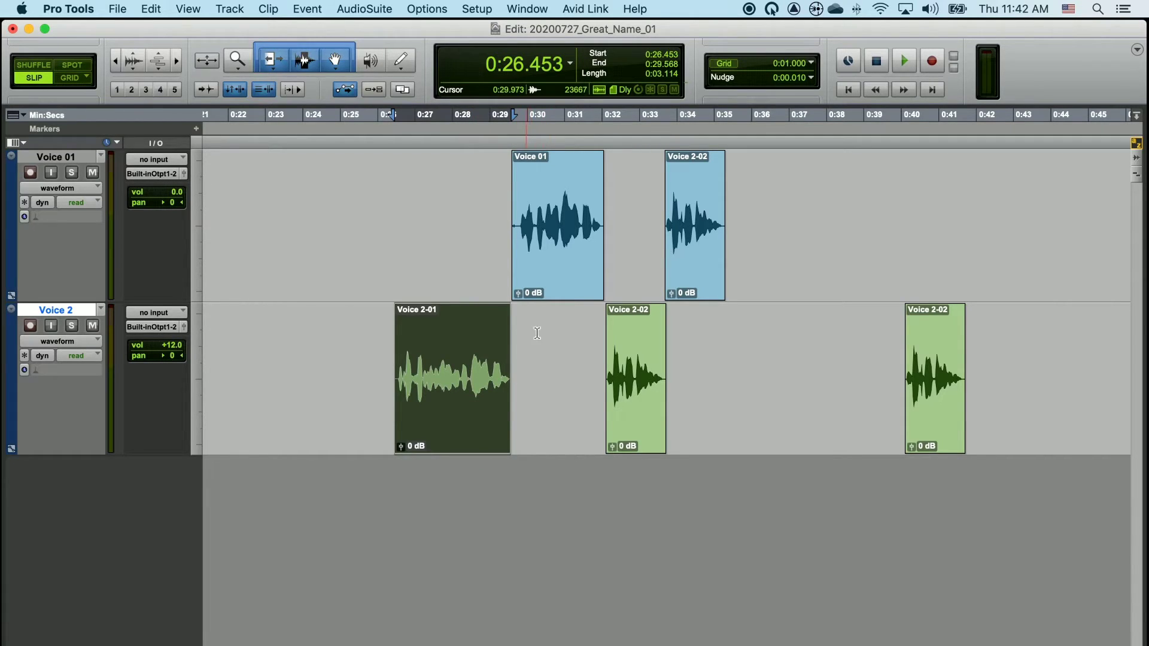
drag(530, 331, 978, 333)
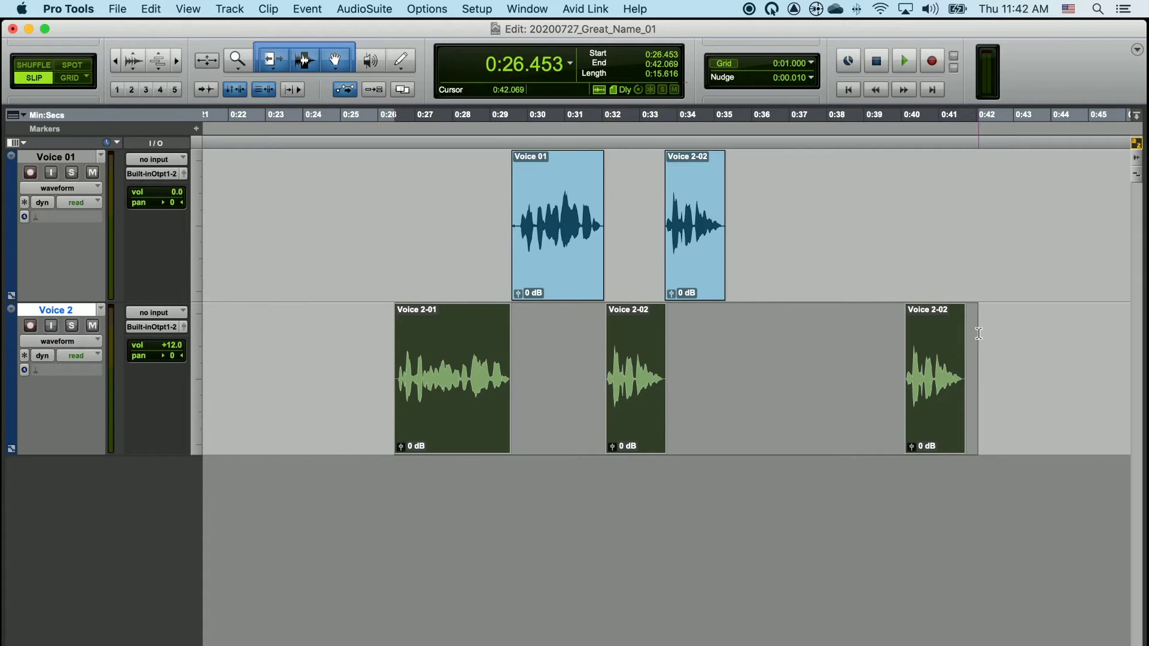
drag(979, 333, 977, 244)
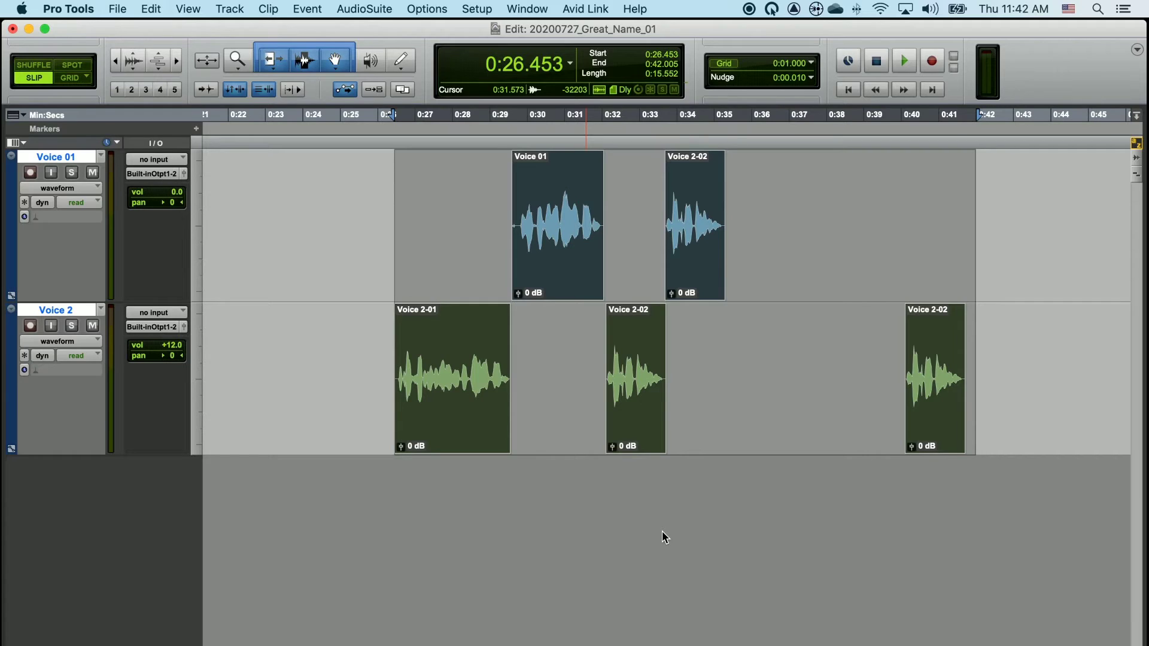
key(super+alt+g)
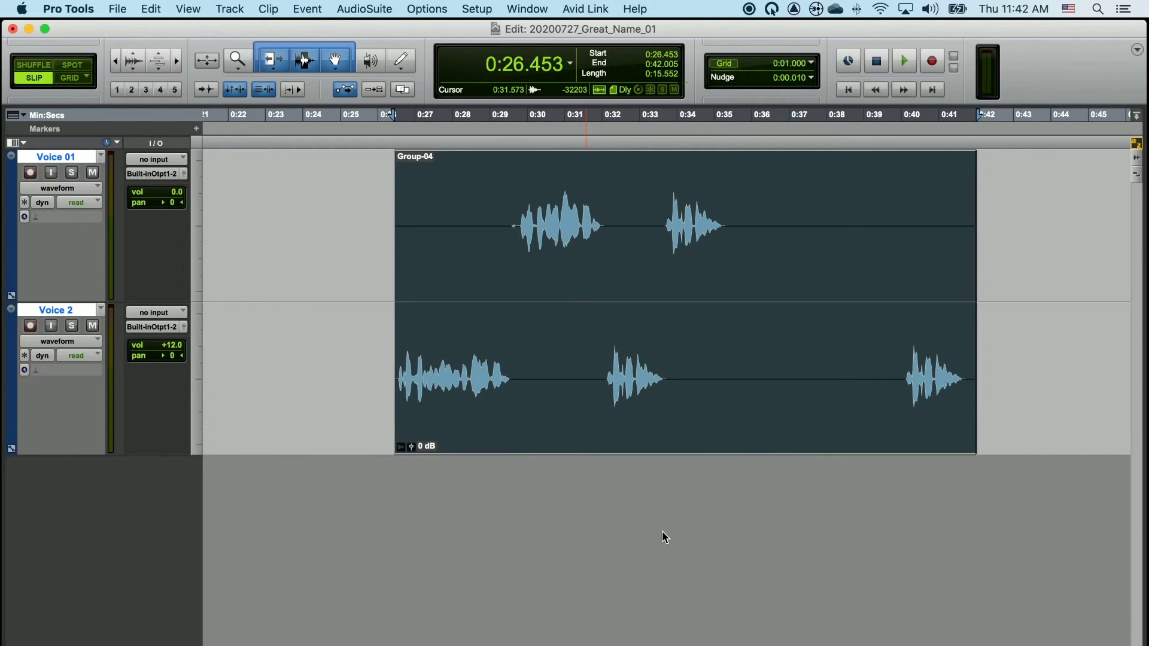
key(super+alt+shift+u)
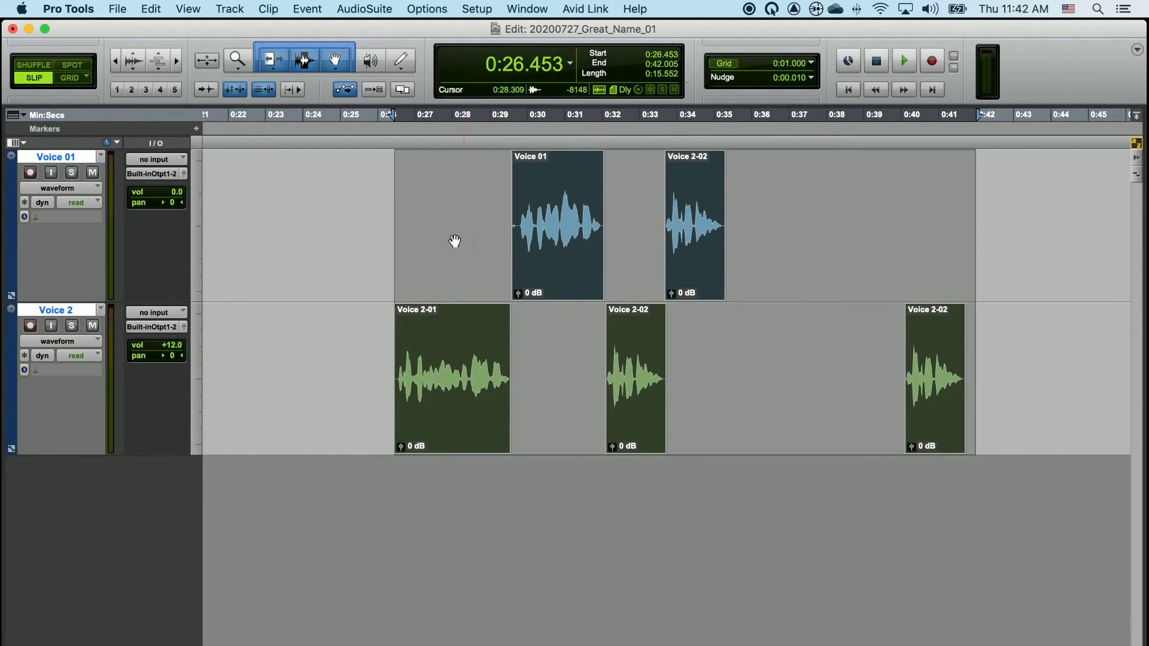
Select all clips on both tracks from 0:23.381 and combine them into Group-04
click(443, 209)
drag(279, 208, 1082, 381)
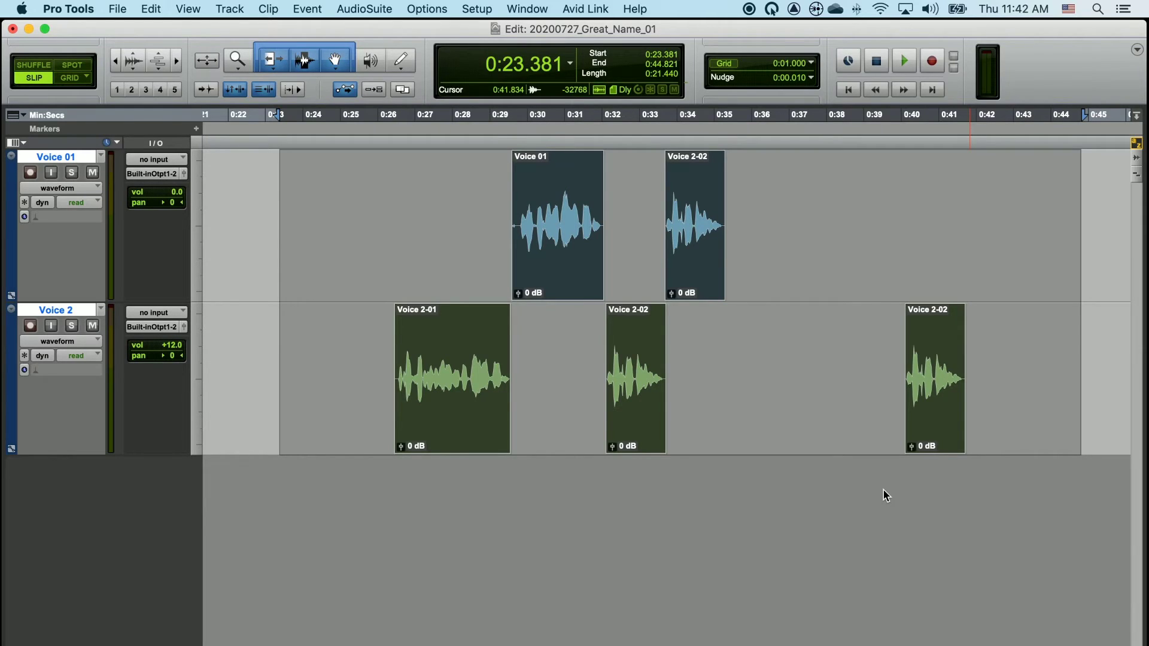
key(alt+super+g)
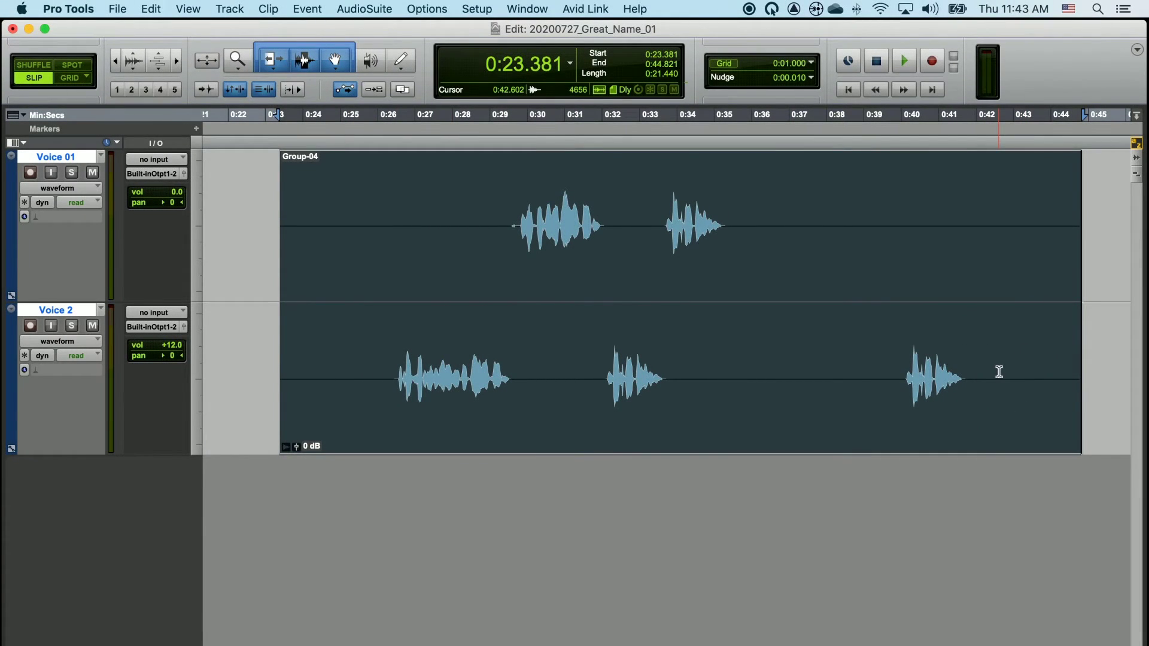
Ungroup Group-04 and clear the selection on the Voice 01 and Voice 2 tracks
key(super+alt+u)
click(321, 236)
click(328, 330)
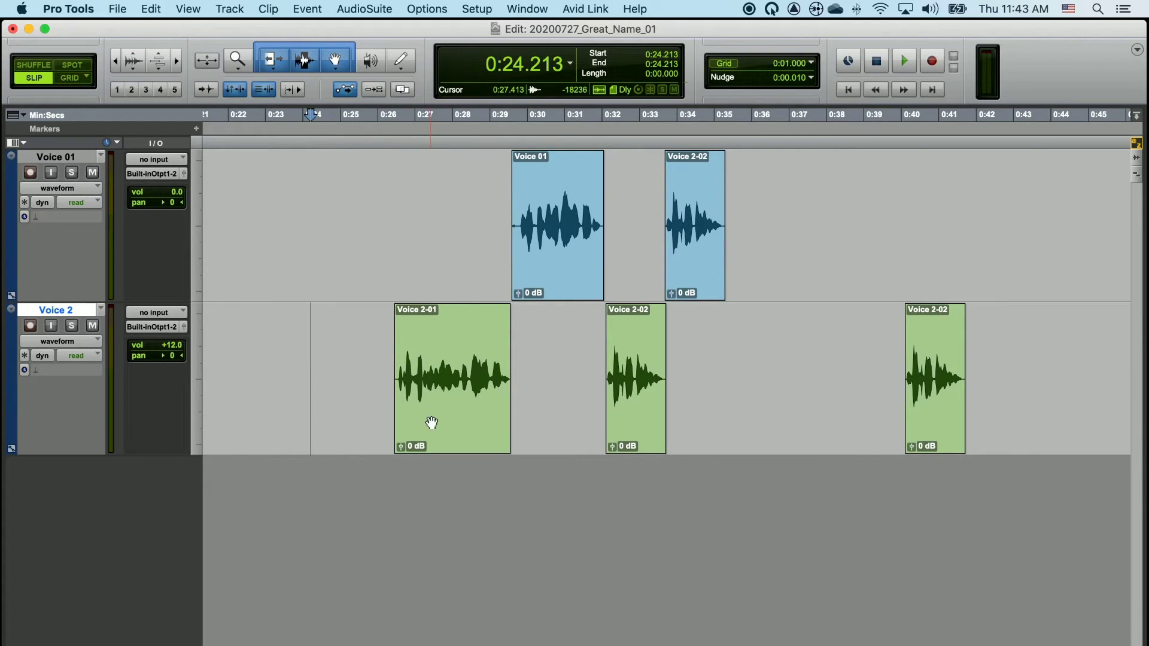
Group the clips from 0:26.453 to 0:41.728 across both tracks, then ungroup them again
click(464, 428)
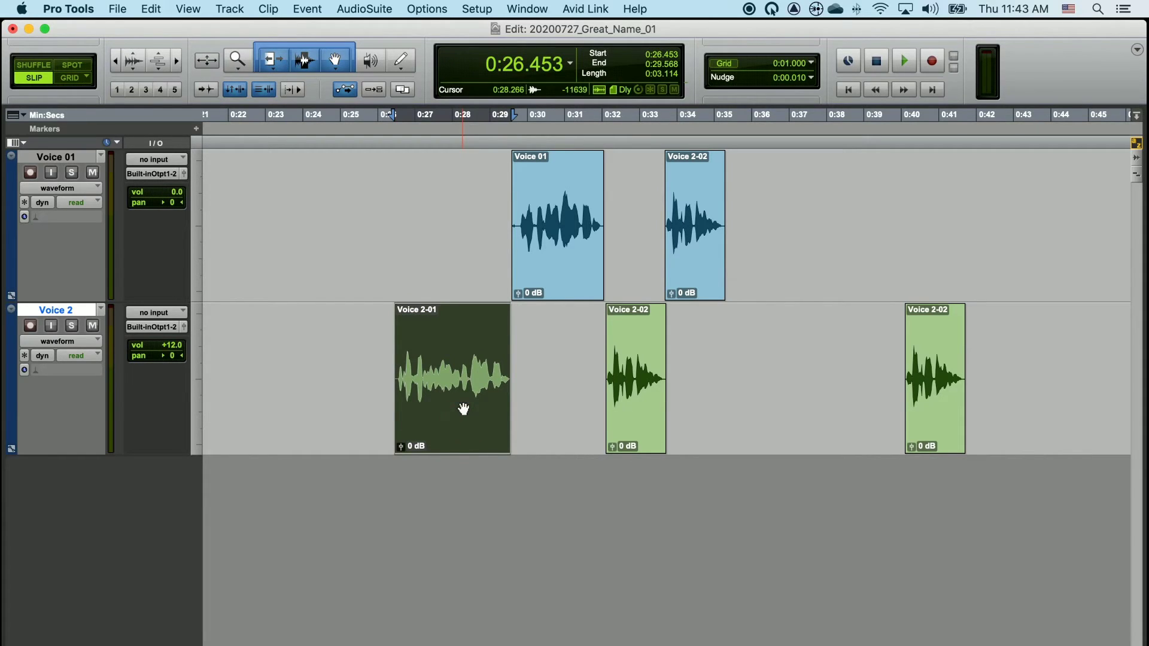
shift+click(935, 401)
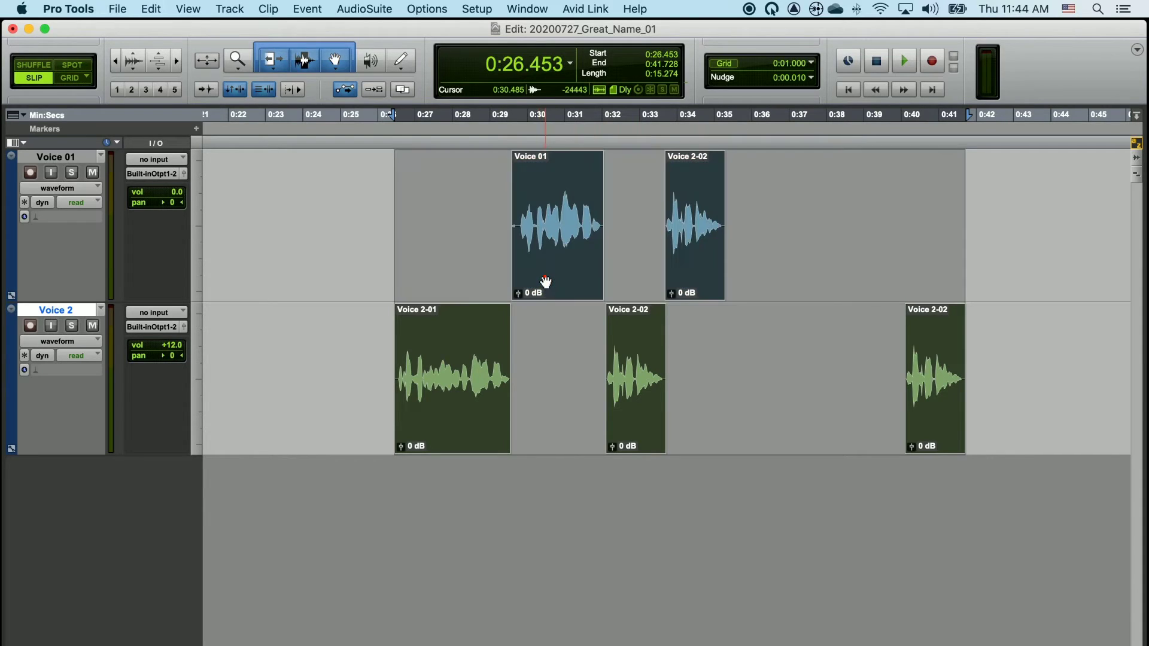
click(544, 277)
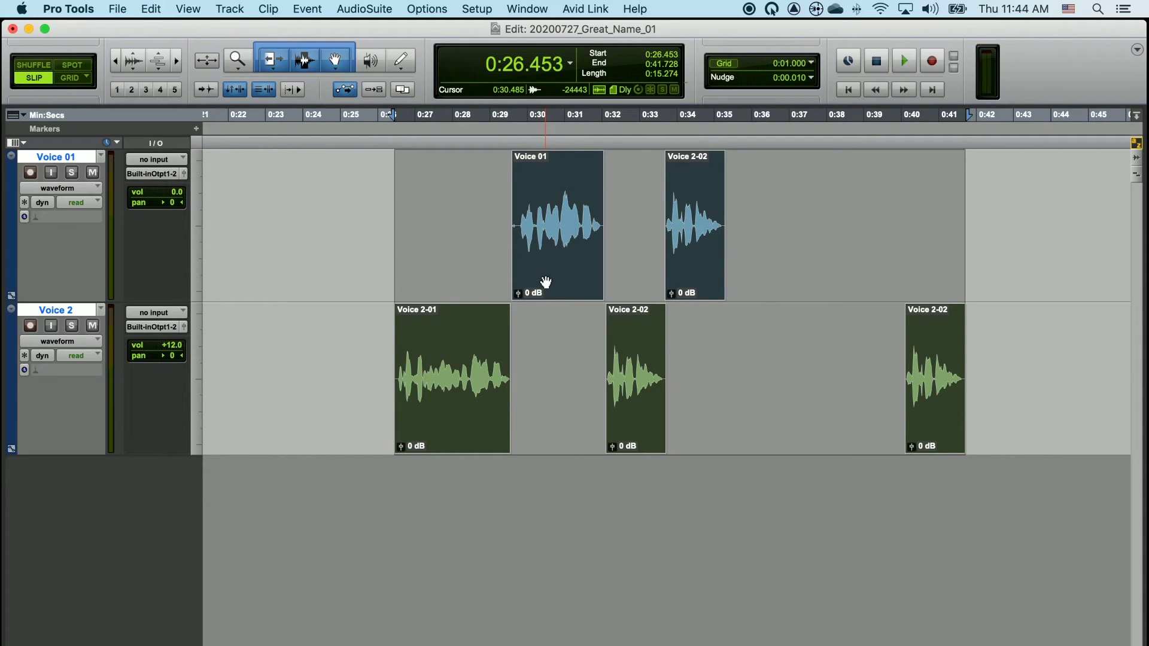
key(super+alt+g)
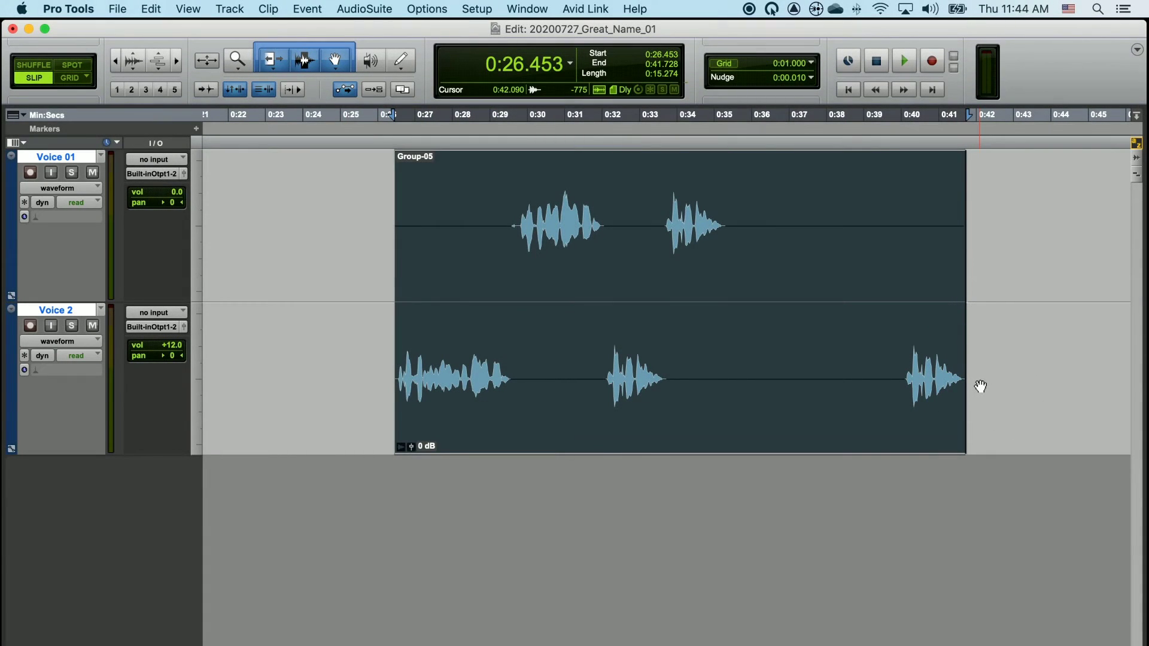
key(super+alt+u)
click(324, 337)
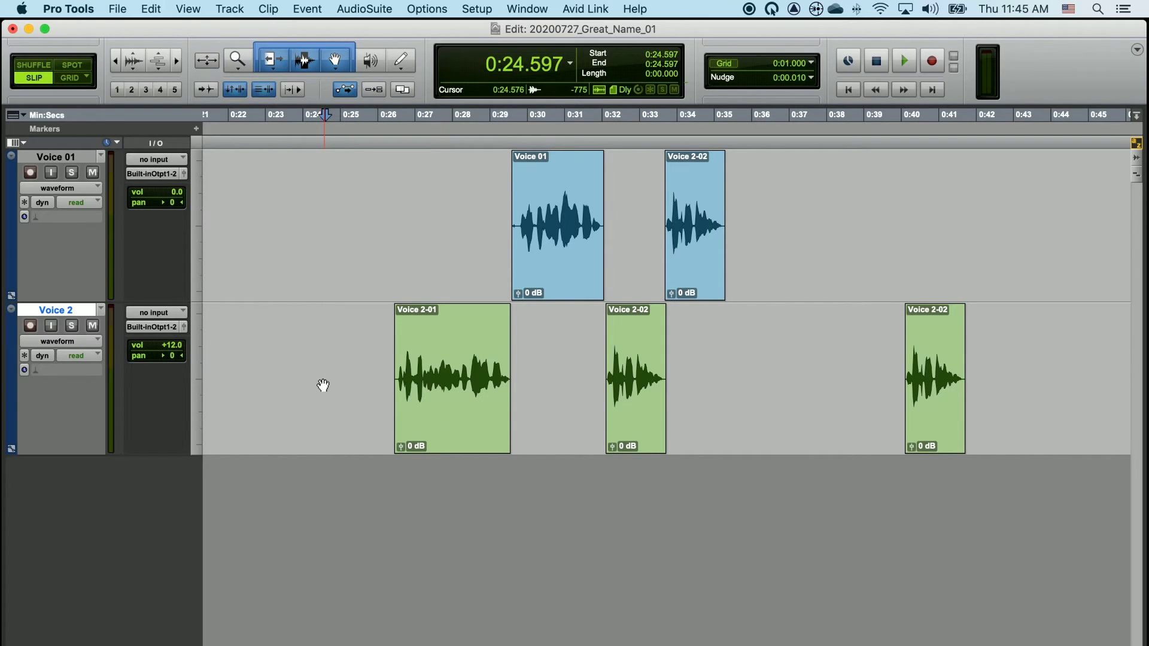
Select Voice 2-01, extend the selection right and onto Voice 01, then clear it
click(453, 431)
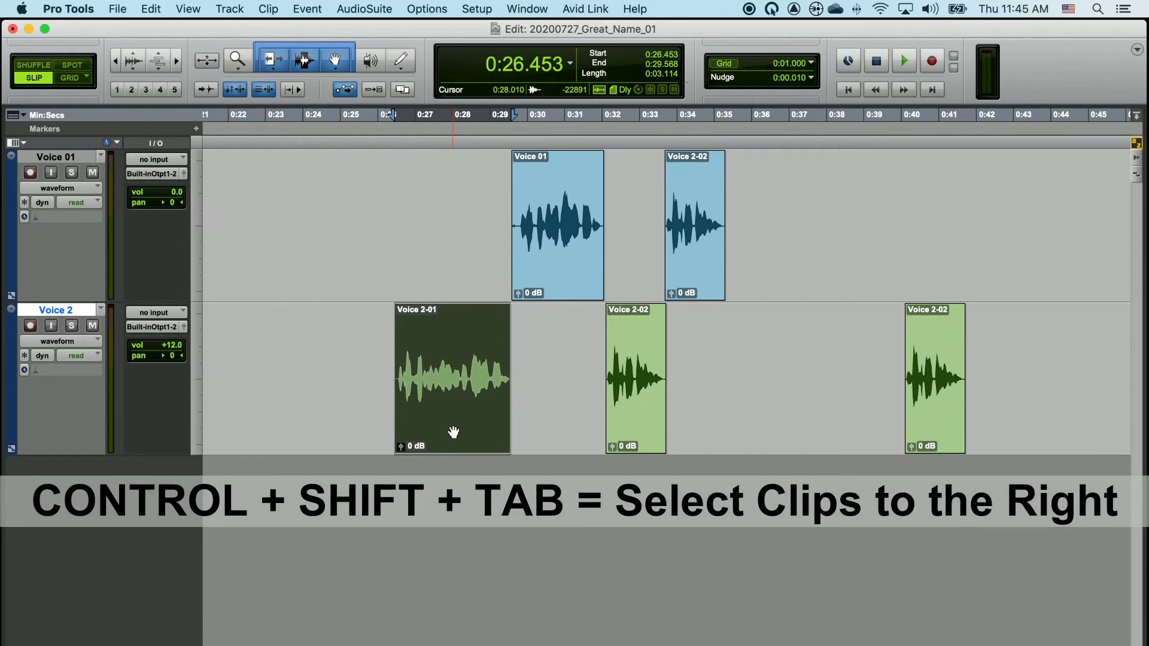
key(ctrl+shift+Tab)
key(ctrl+shift+Tab)
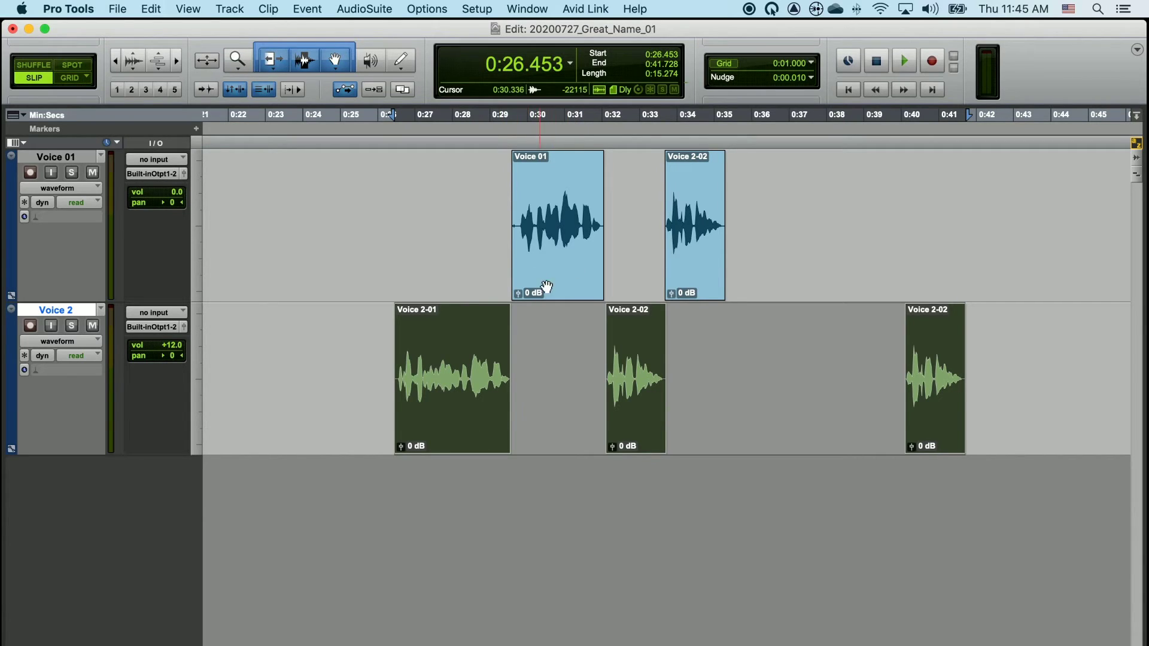
shift+click(559, 257)
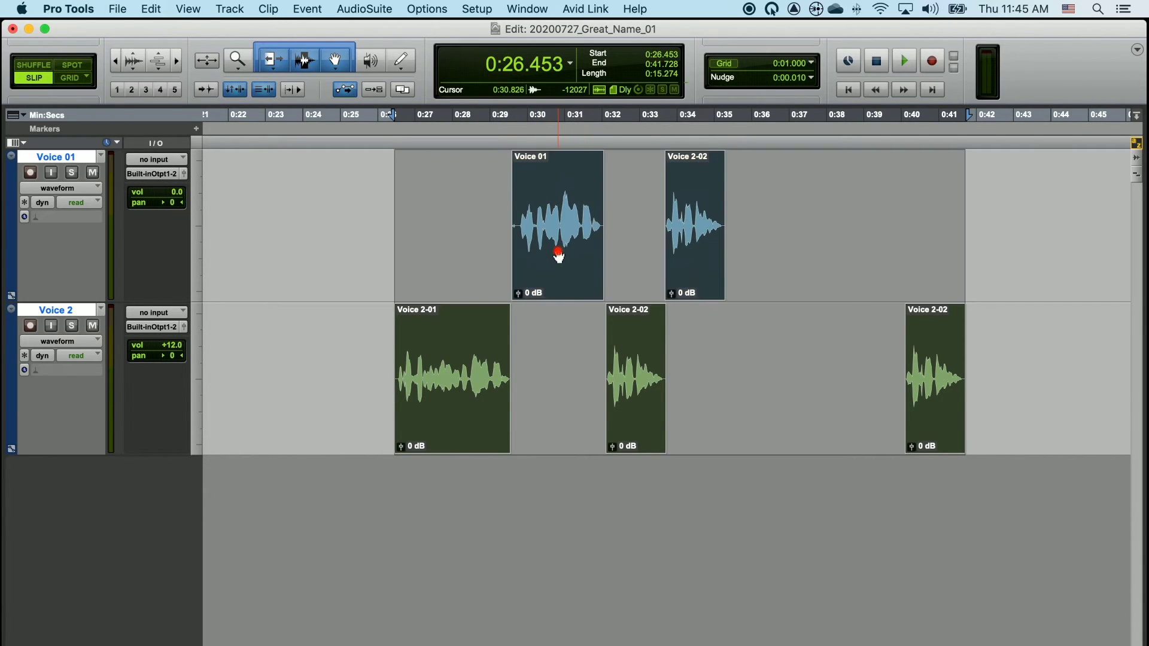
click(448, 389)
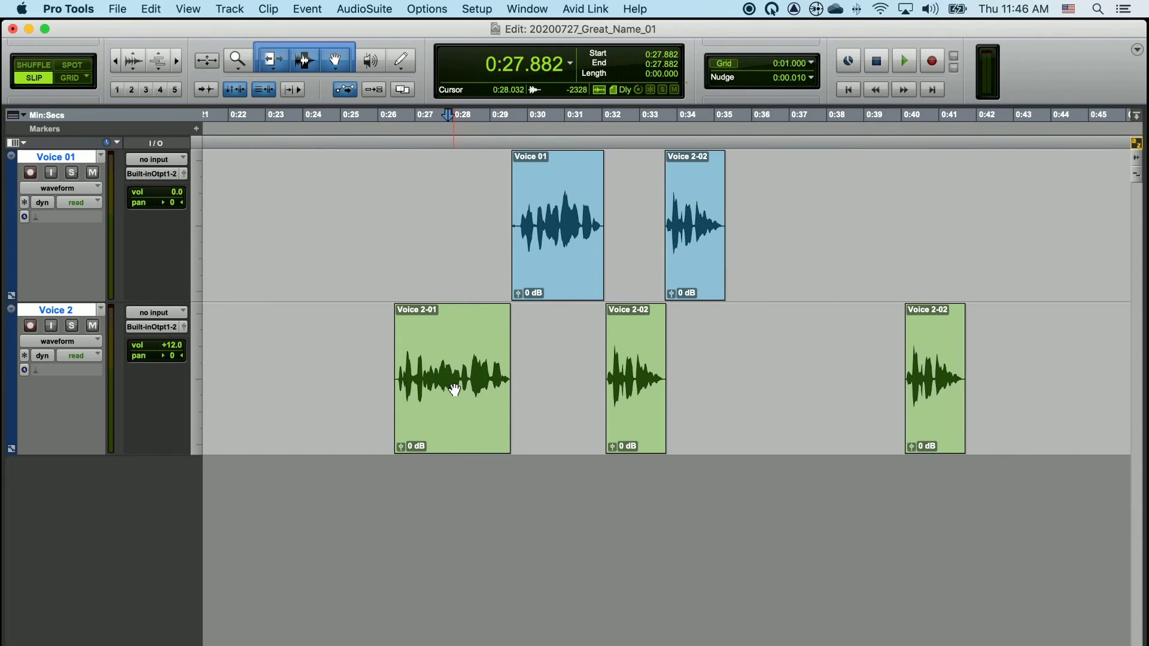
Reselect Voice 2-01, extend up onto Voice 01 and right over both Voice 2-02 clips
click(463, 437)
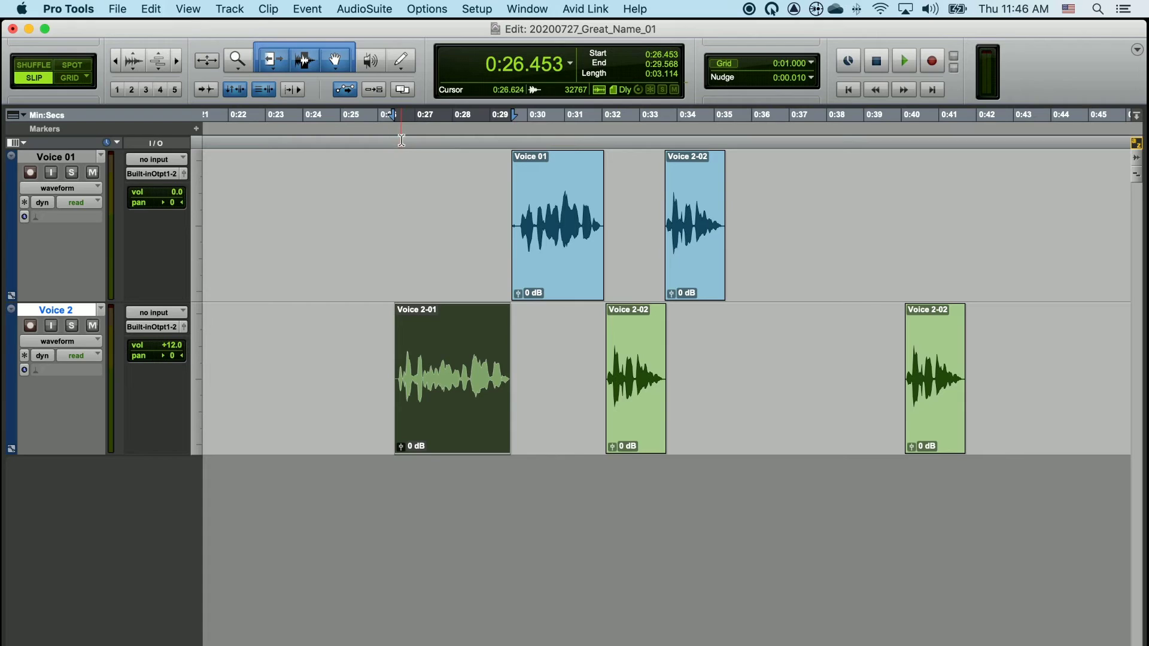
key(shift+p)
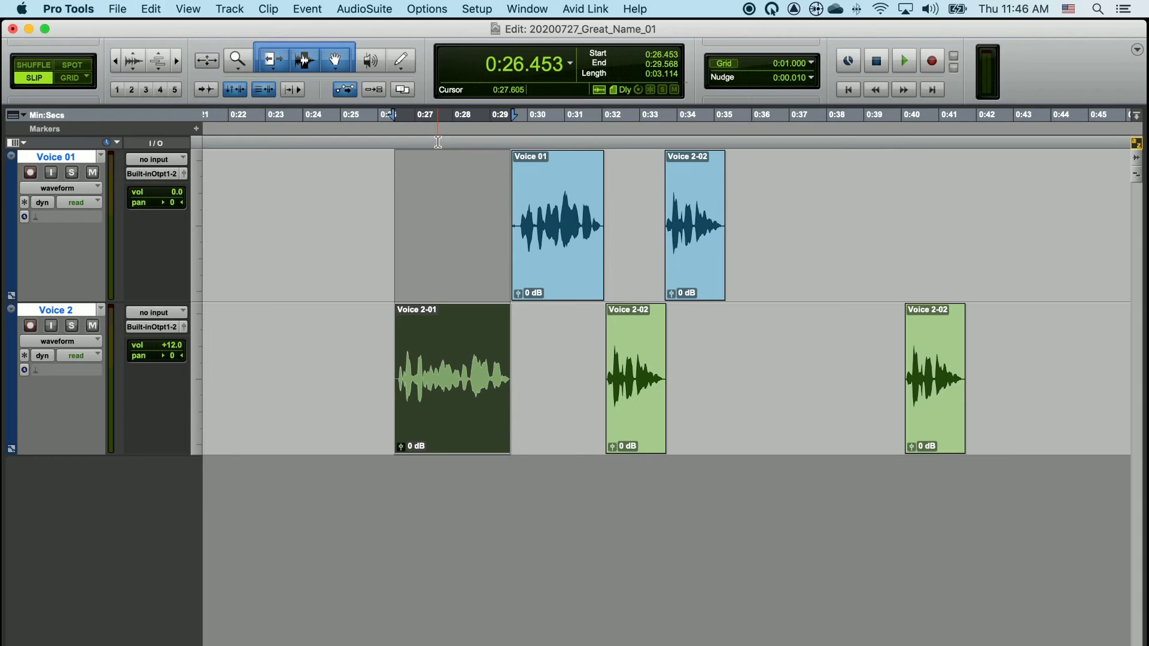
key(shift+Tab)
key(shift+Tab)
key(shift+Tab)
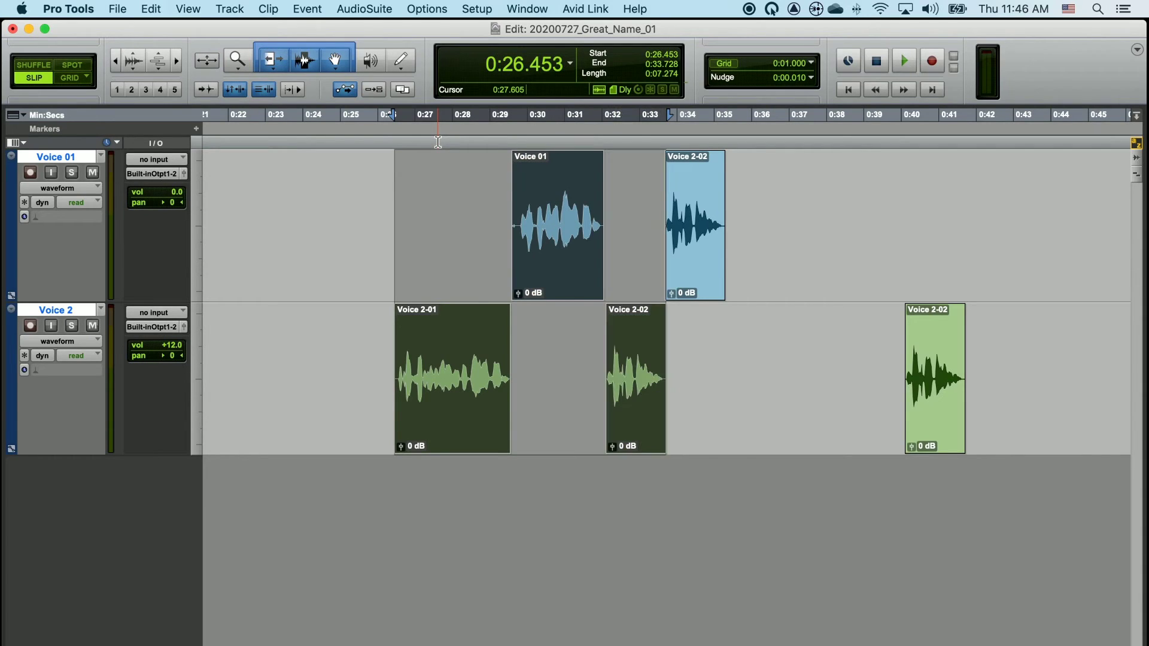
key(shift+Tab)
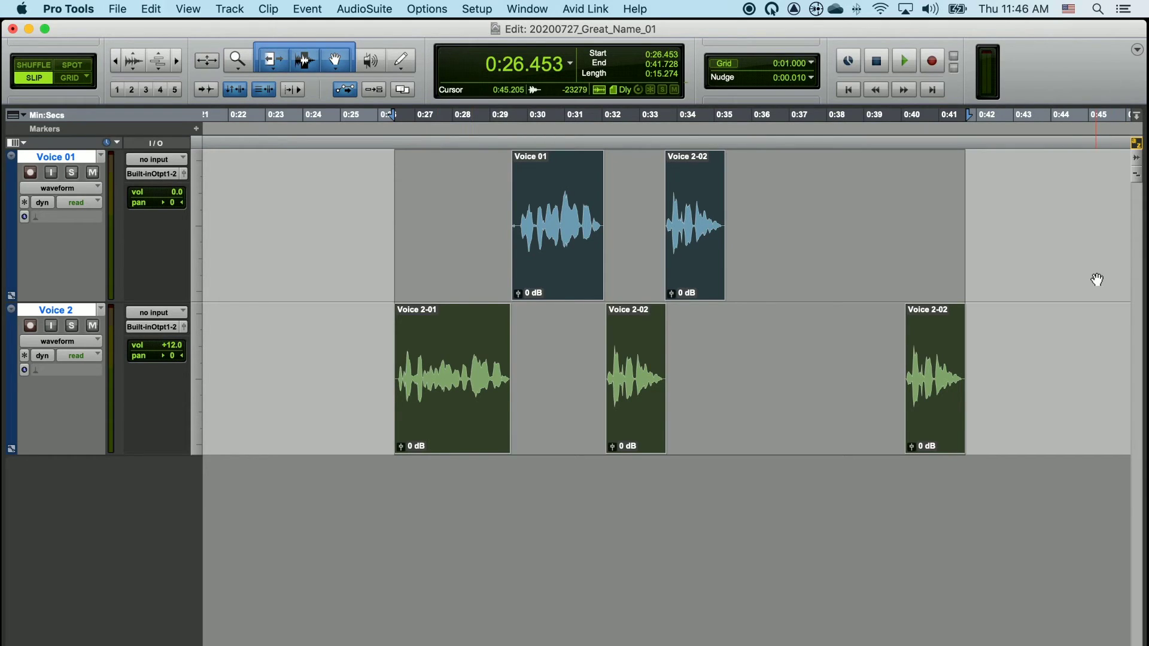
From the last Voice 2-02 clip, extend the selection onto Voice 01 and left across Voice 2-02 and Voice 2-01
click(1064, 201)
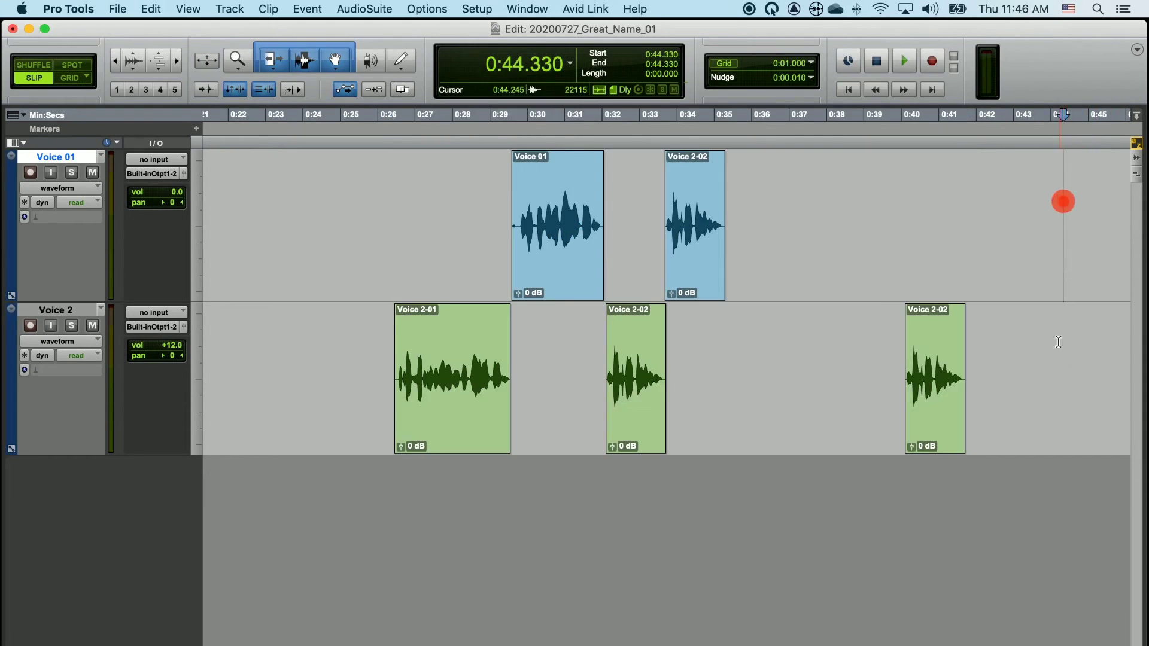
click(949, 441)
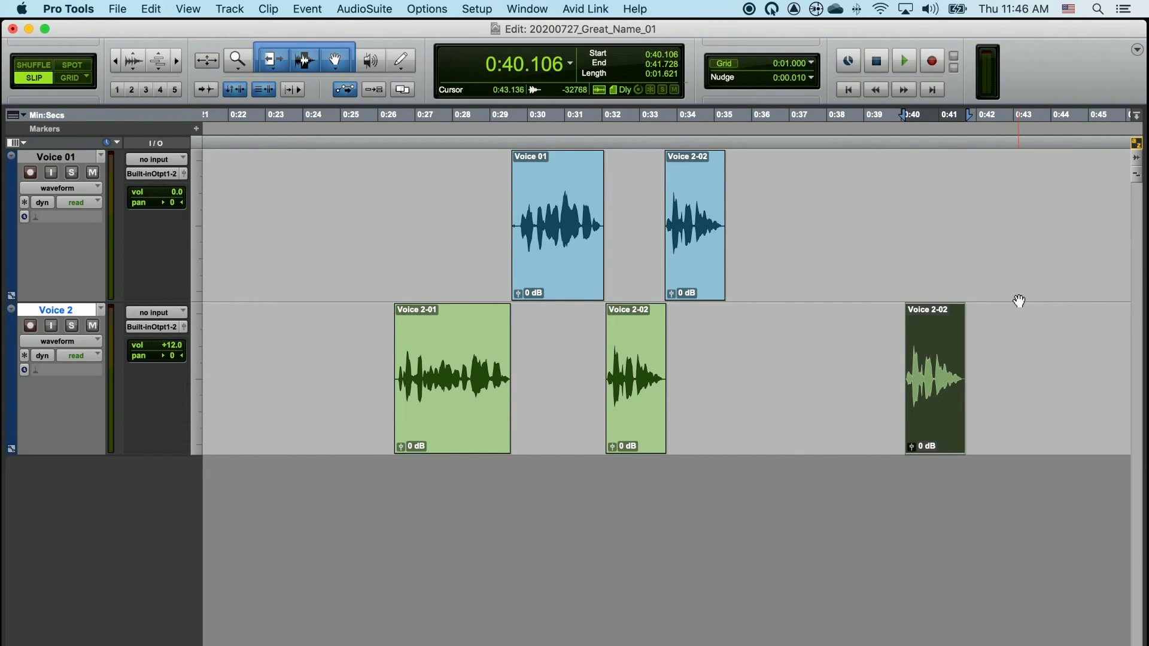
shift+click(938, 144)
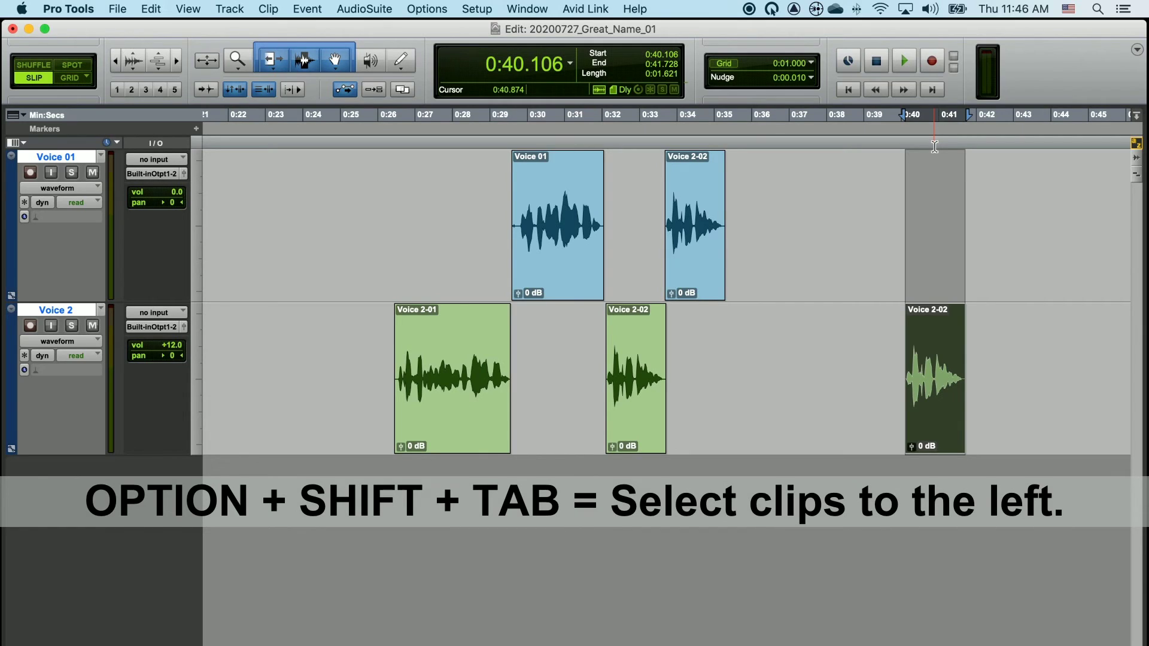
key(alt+shift+Tab)
key(alt+shift+Tab)
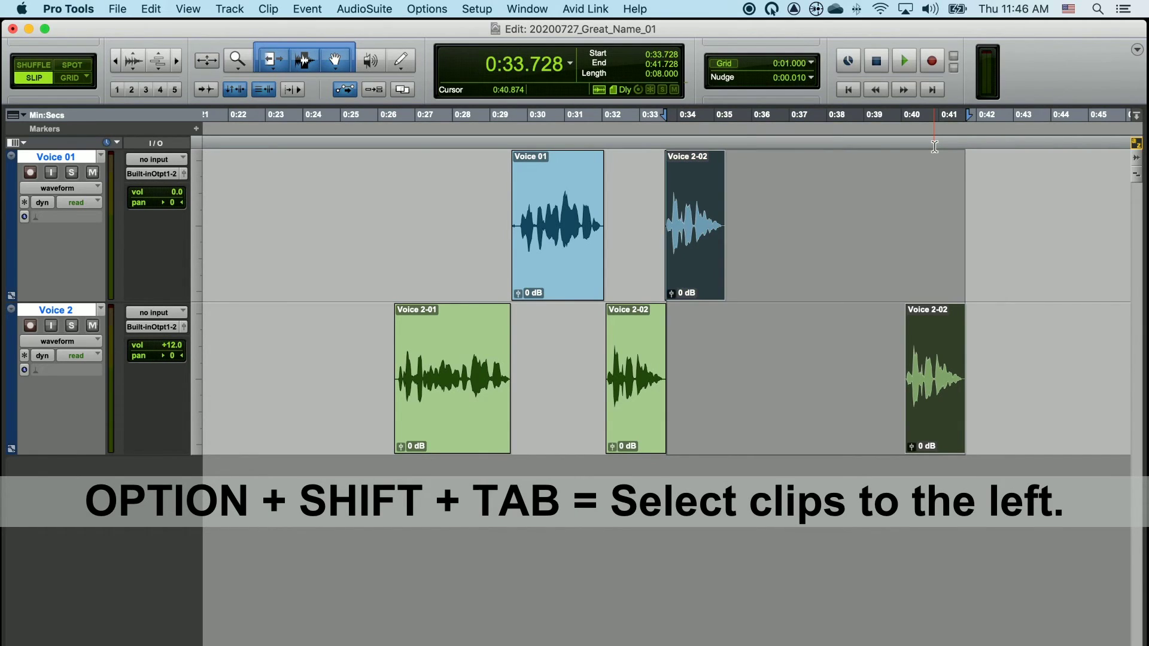
key(alt+shift+Tab)
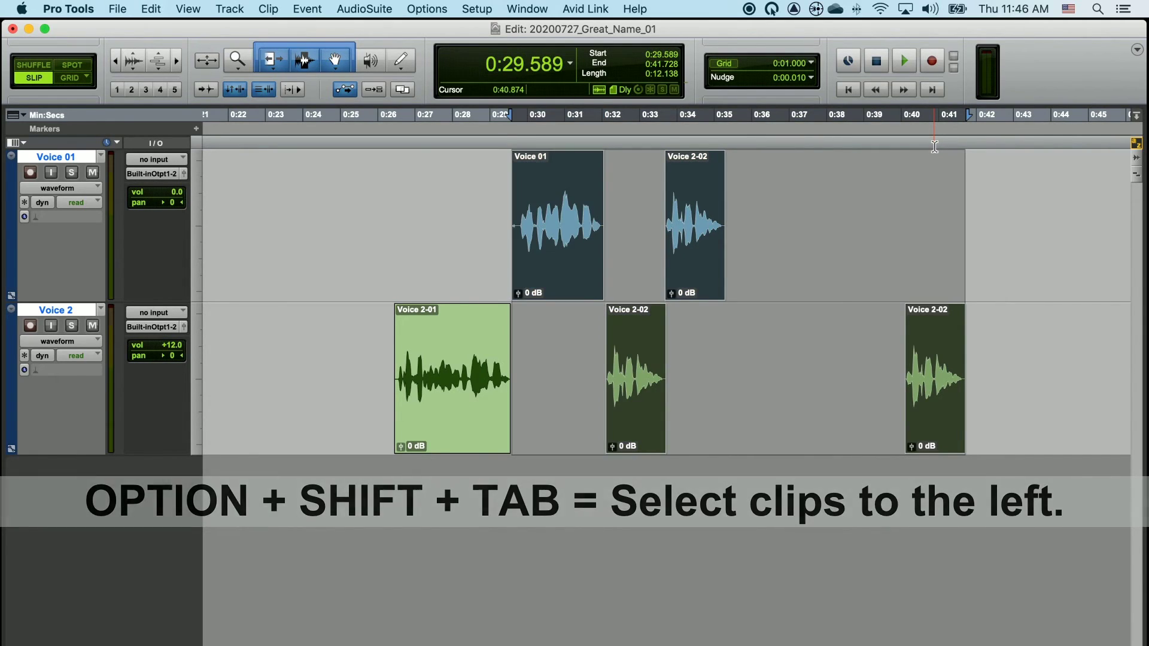
key(alt+shift+Tab)
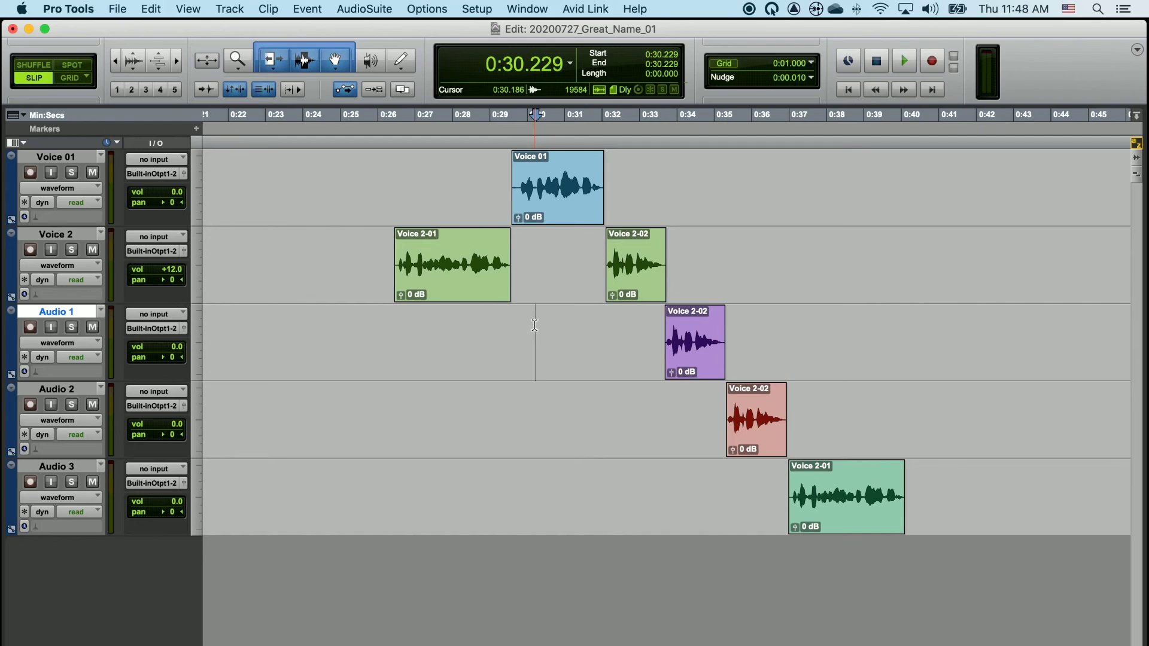
Select Voice 2-01 across all five tracks, extend right through the Audio 3 clip, and shift them later
click(421, 286)
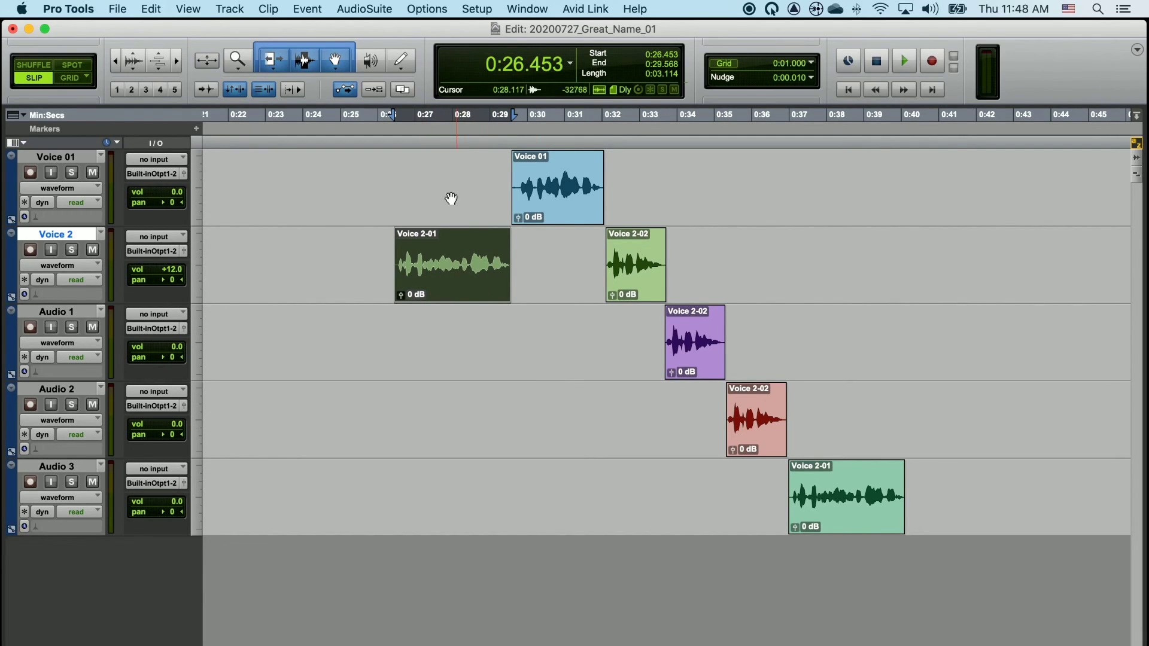
shift+click(453, 144)
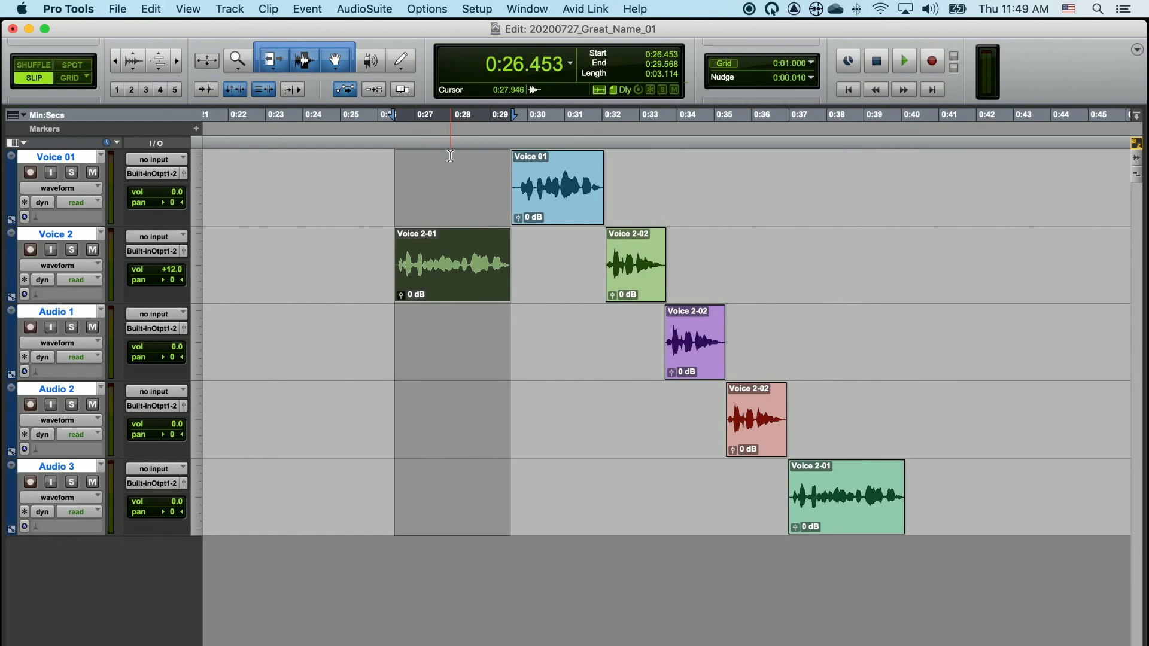
key(shift+Tab)
key(shift+Tab)
key(shift+Tab)
key(shift+Tab)
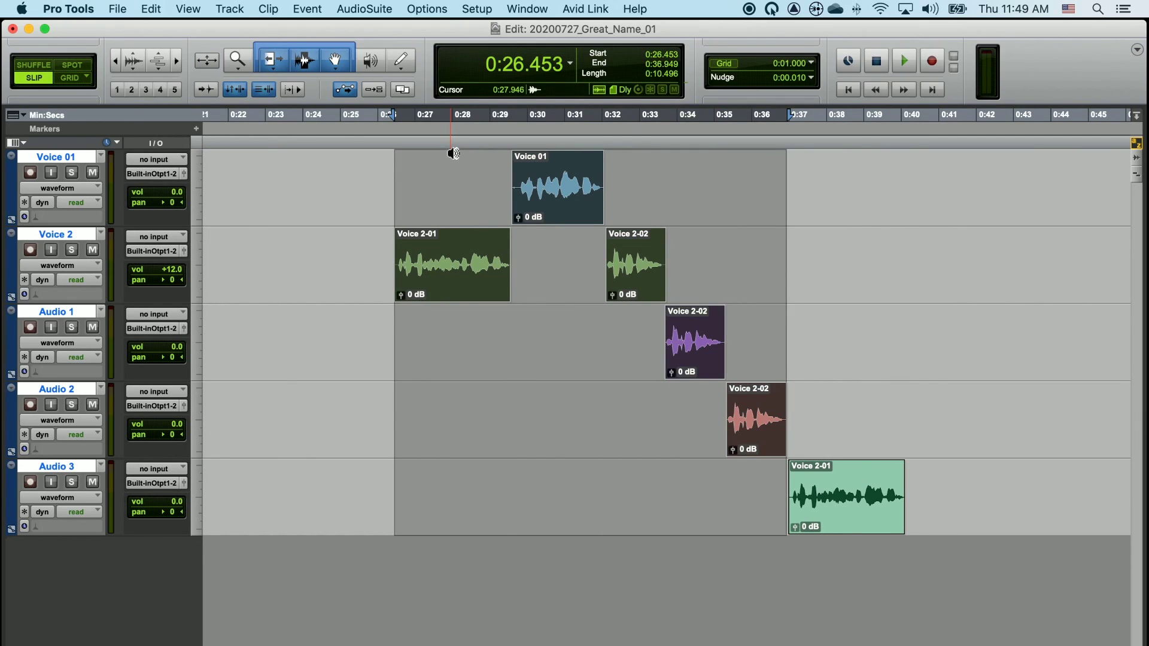
key(shift+Tab)
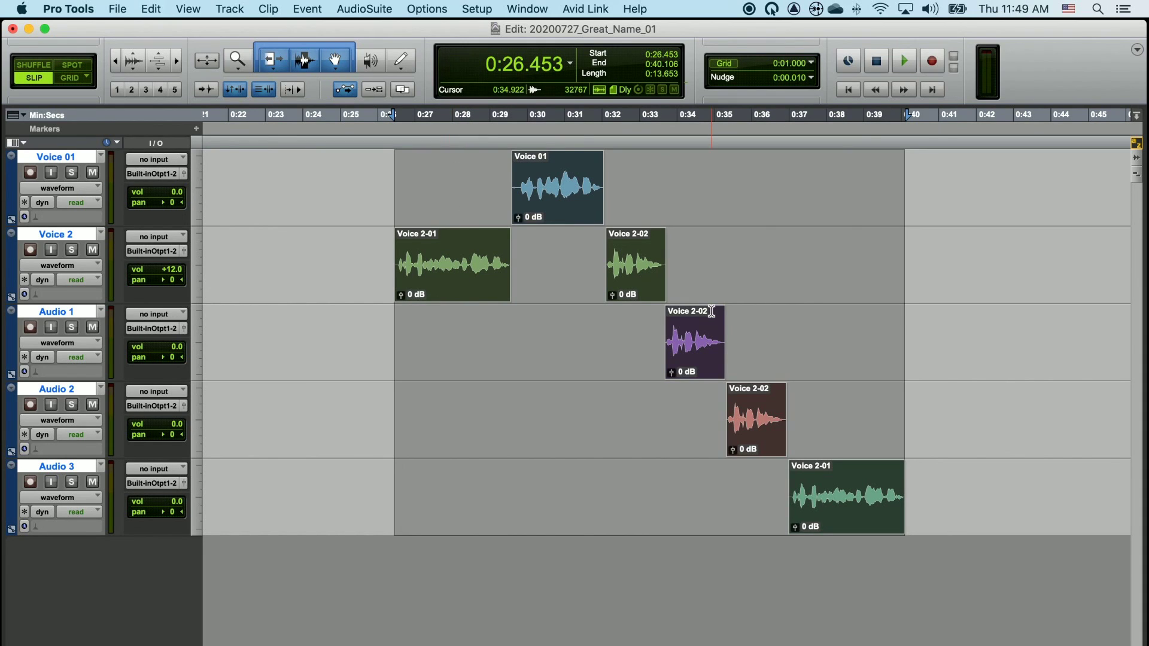
drag(476, 278, 447, 287)
Group the five selected clips as Group-05 and move it to start at 0:29.226
key(super+alt+g)
click(319, 234)
drag(450, 280, 575, 288)
Ungroup Group-05 back into separate clips and deselect them
click(423, 231)
click(575, 293)
key(super+shift+u)
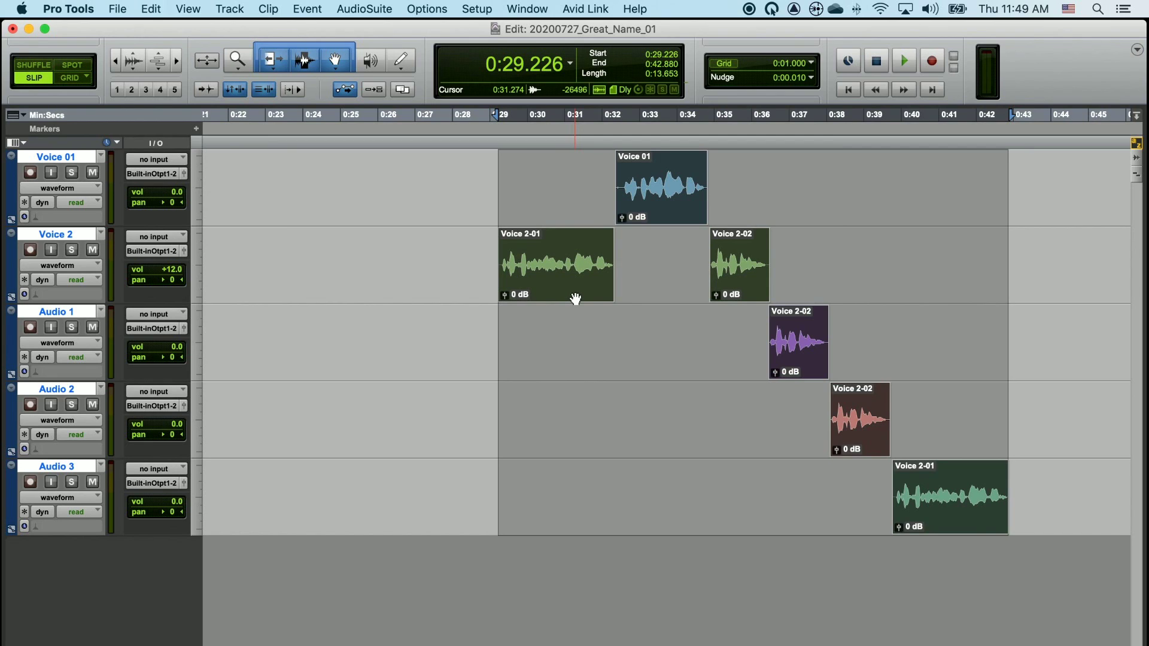
click(572, 317)
scroll(568, 323, right, 5)
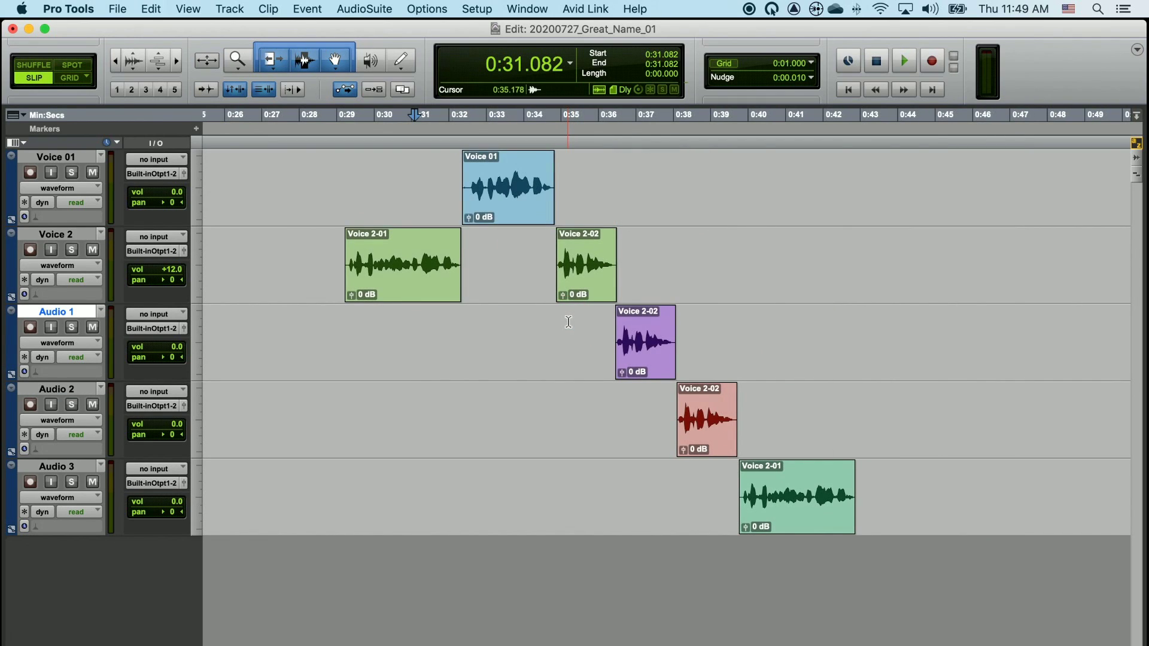